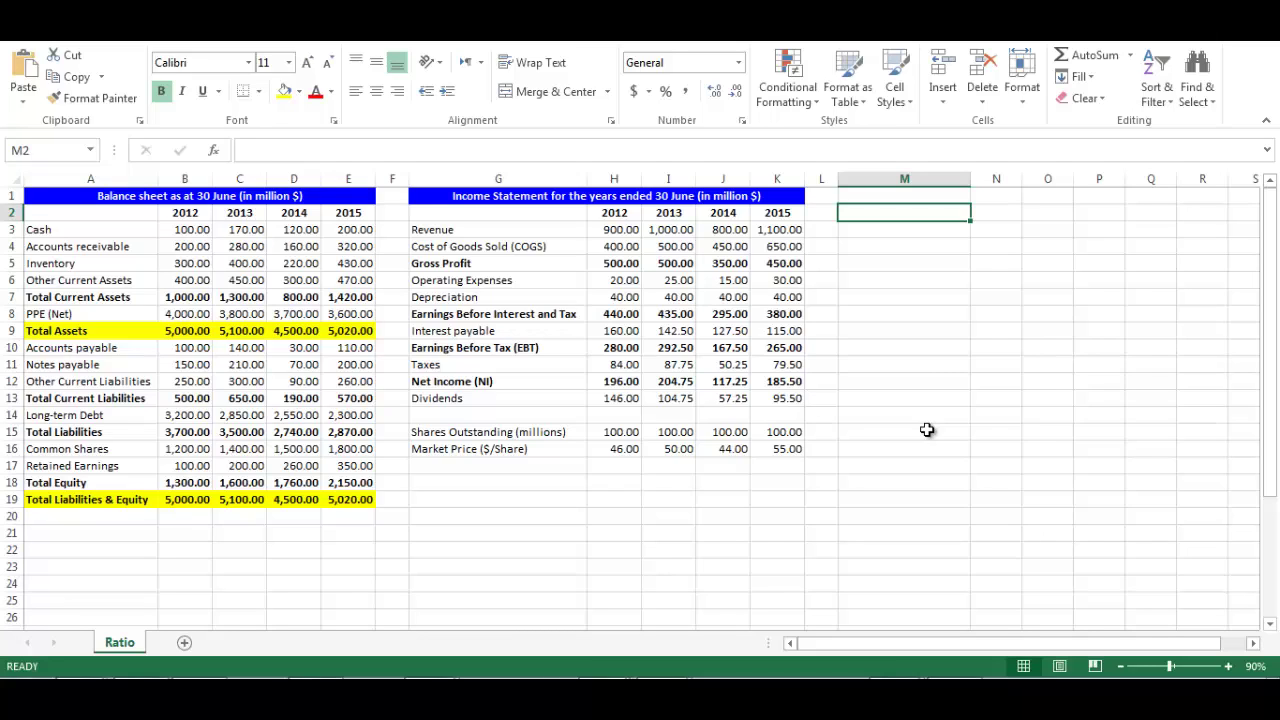
- Enter headings 'Profitability Ratios' in M2 and 'Unit' in N2, and link O2 to the 2012 year with =H2
{"action": "type", "text": "Prof"}
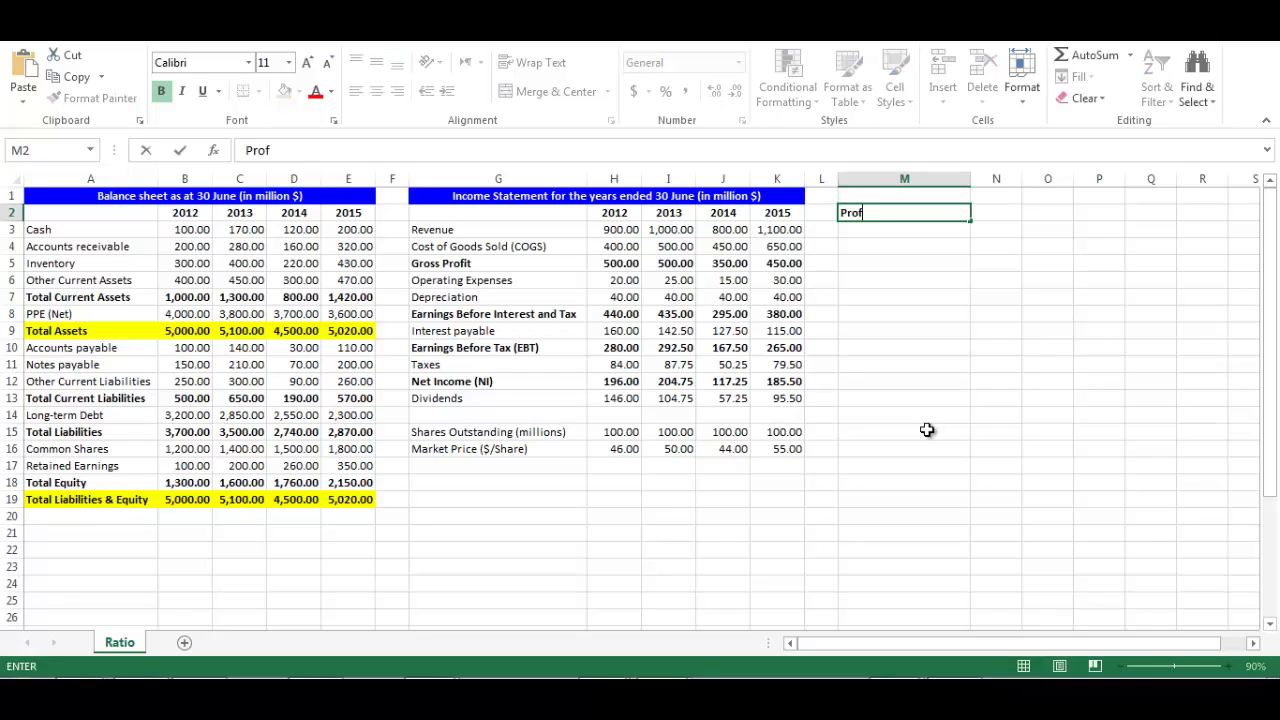
{"action": "type", "text": "itability Ratios"}
{"action": "key", "text": "Tab"}
{"action": "type", "text": "Unit"}
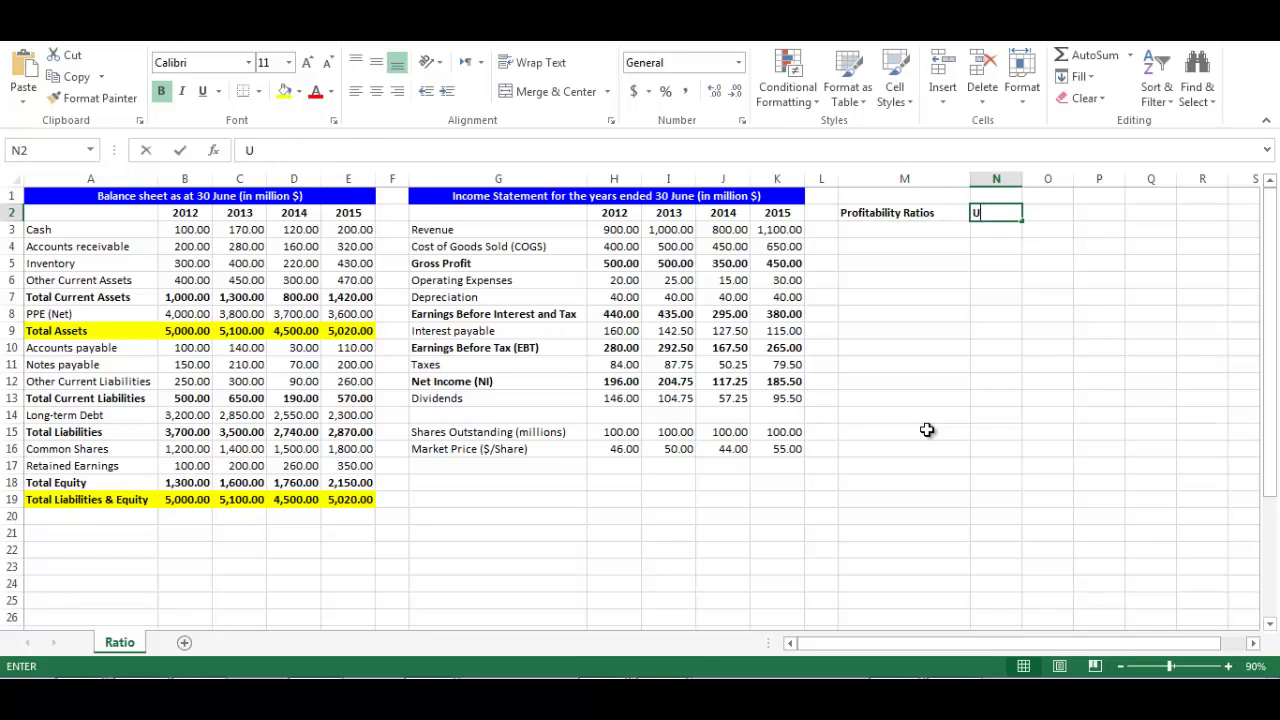
{"action": "key", "text": "Tab"}
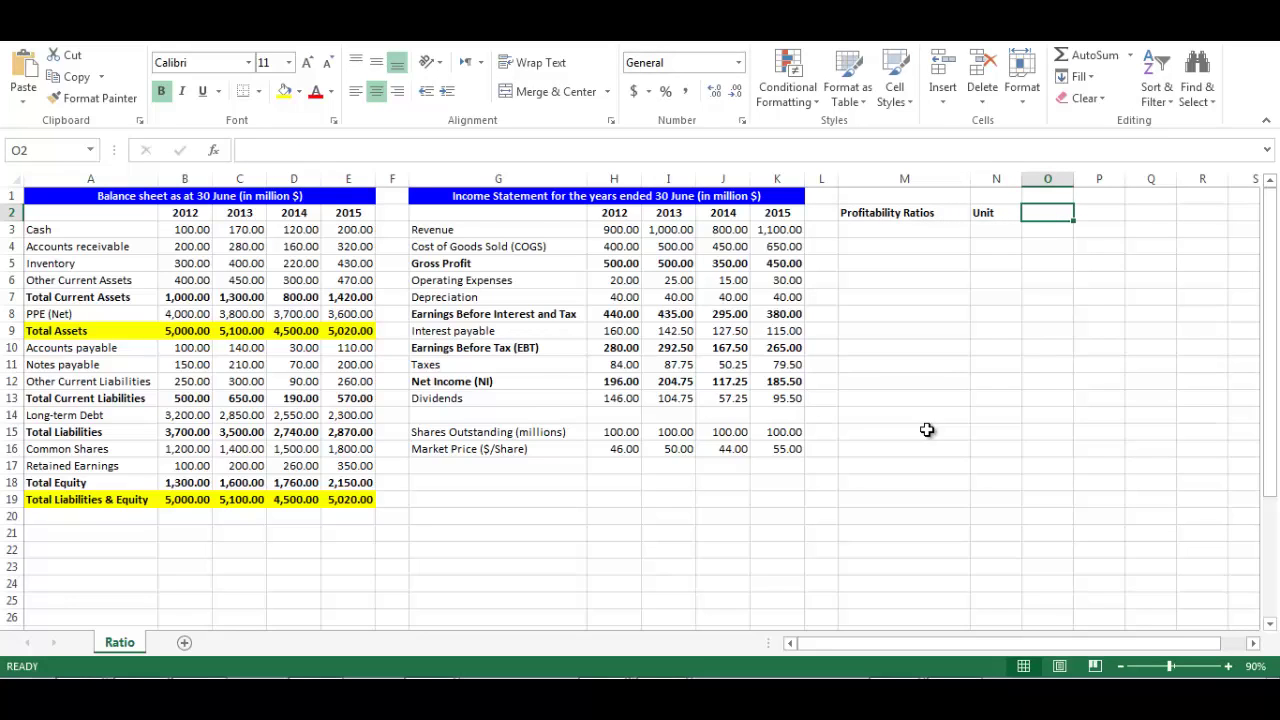
{"action": "type", "text": "=h2"}
{"action": "key", "text": "Return"}
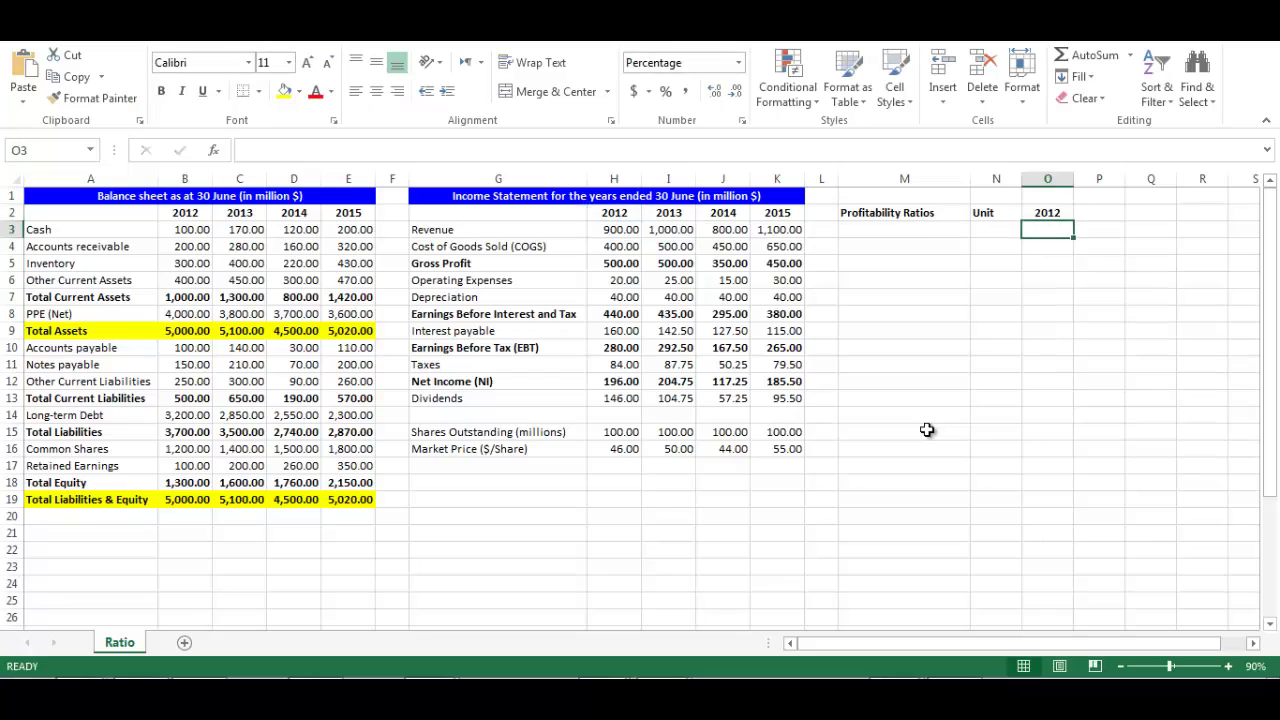
- Fill the year headings from O2 across to R2 for 2013–2015
{"action": "key", "text": "Up"}
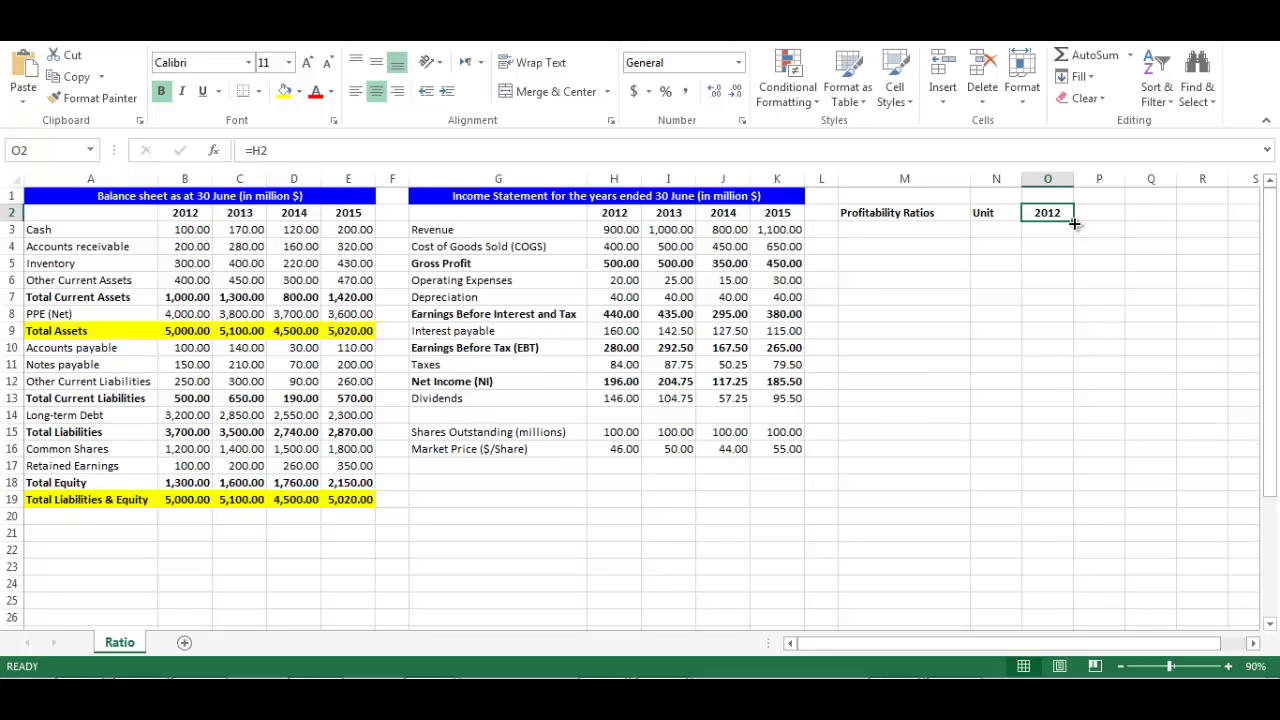
{"action": "left_click_drag", "start_coordinate": [1073, 218], "coordinate": [1214, 222]}
{"action": "key", "text": "Down"}
{"action": "key", "text": "Left"}
{"action": "key", "text": "Left"}
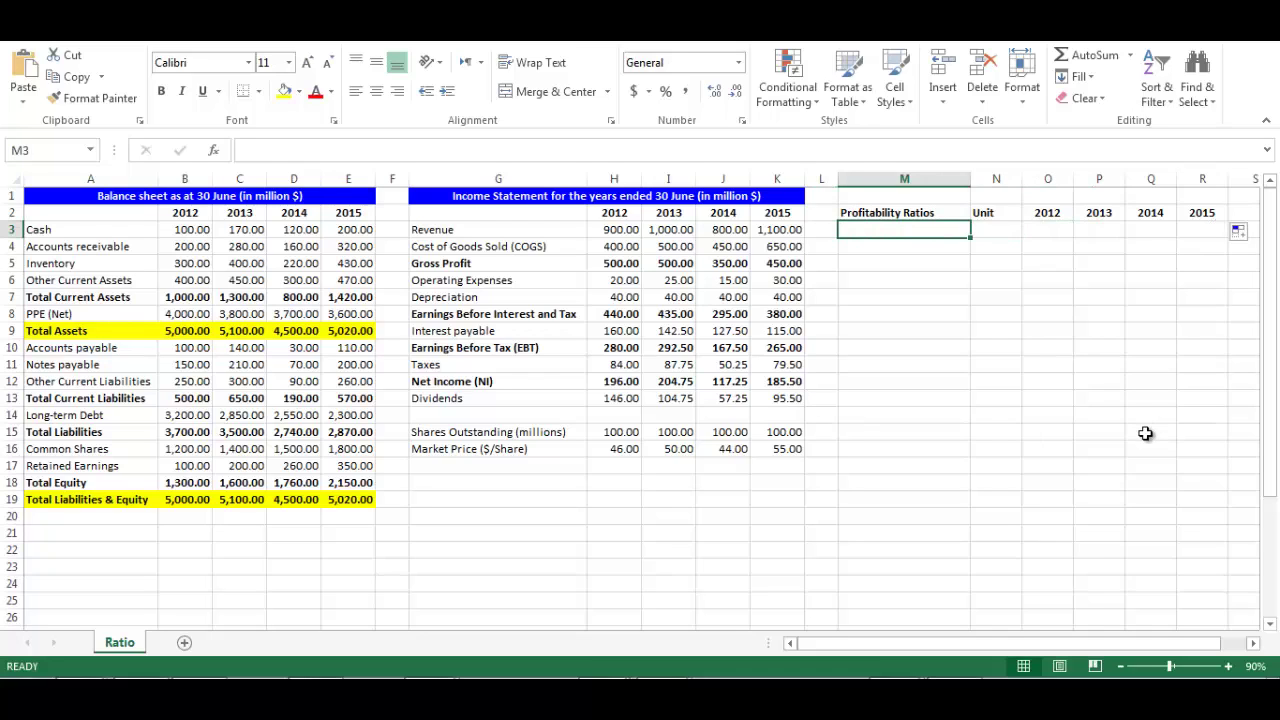
- Add row 3 'Profit Margin' with unit % and 2012 formula =H12/H3 (21.78%)
{"action": "type", "text": "Profit "}
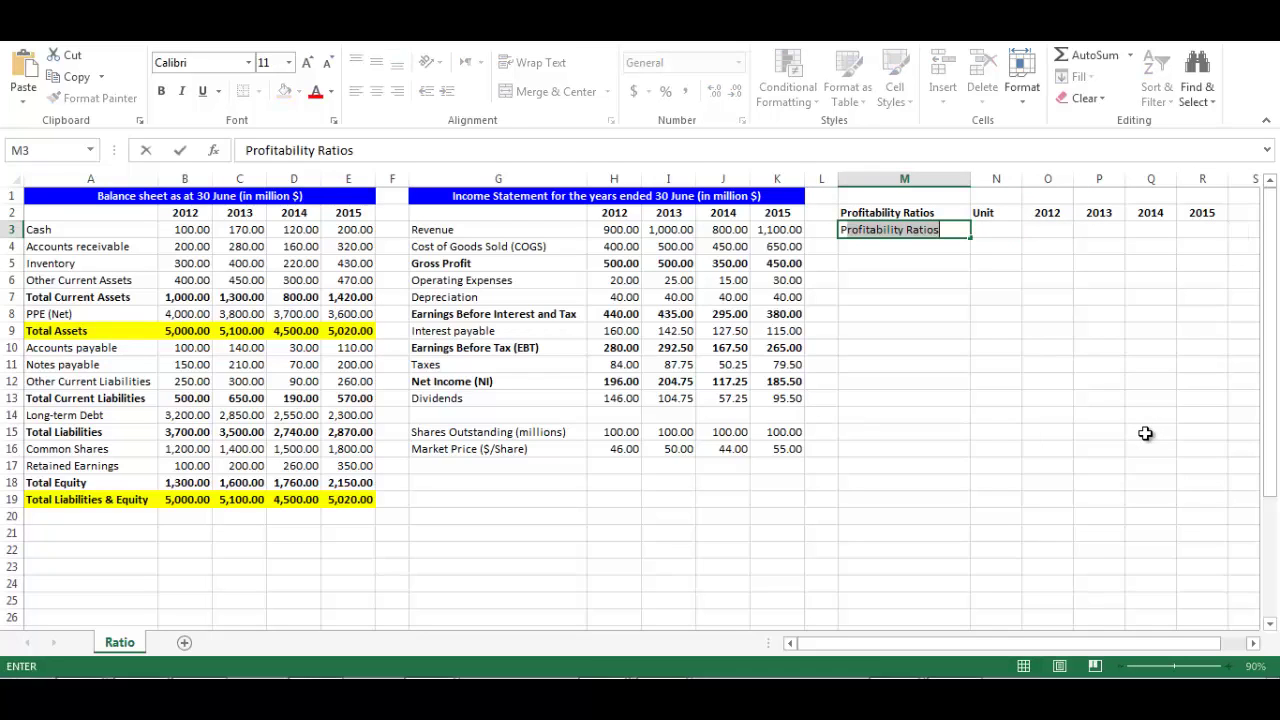
{"action": "type", "text": "Margin"}
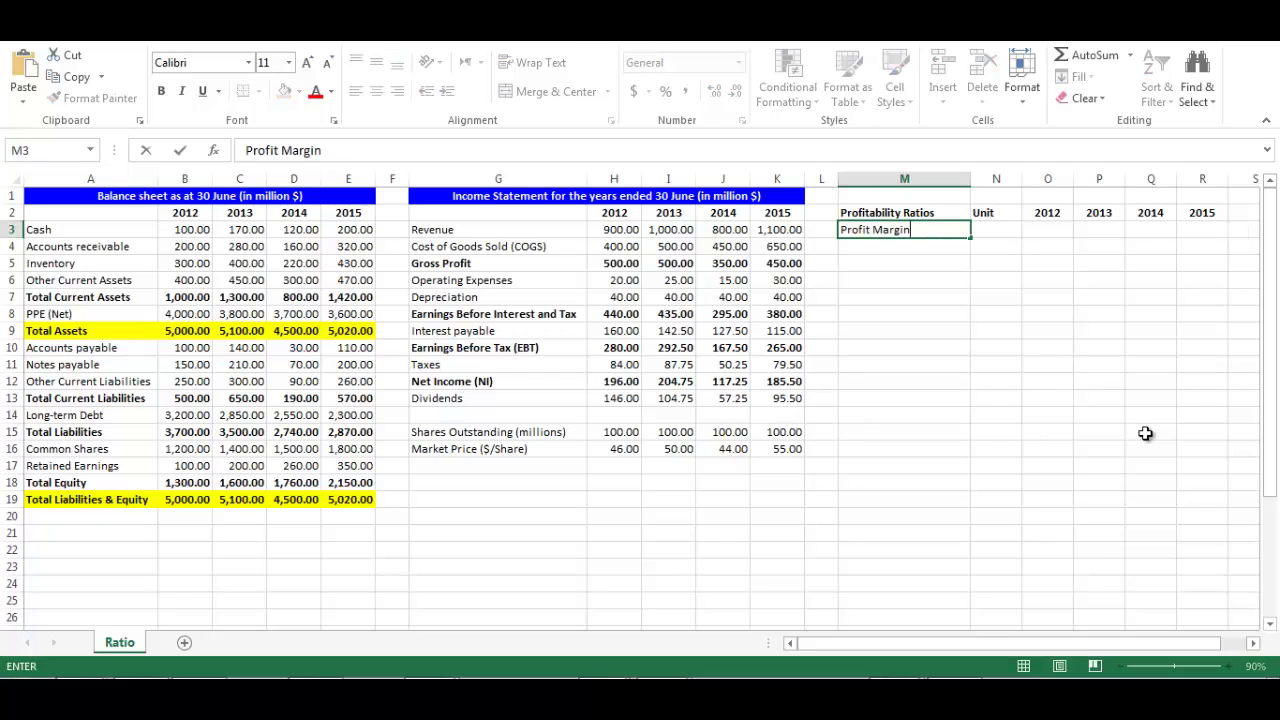
{"action": "key", "text": "Tab"}
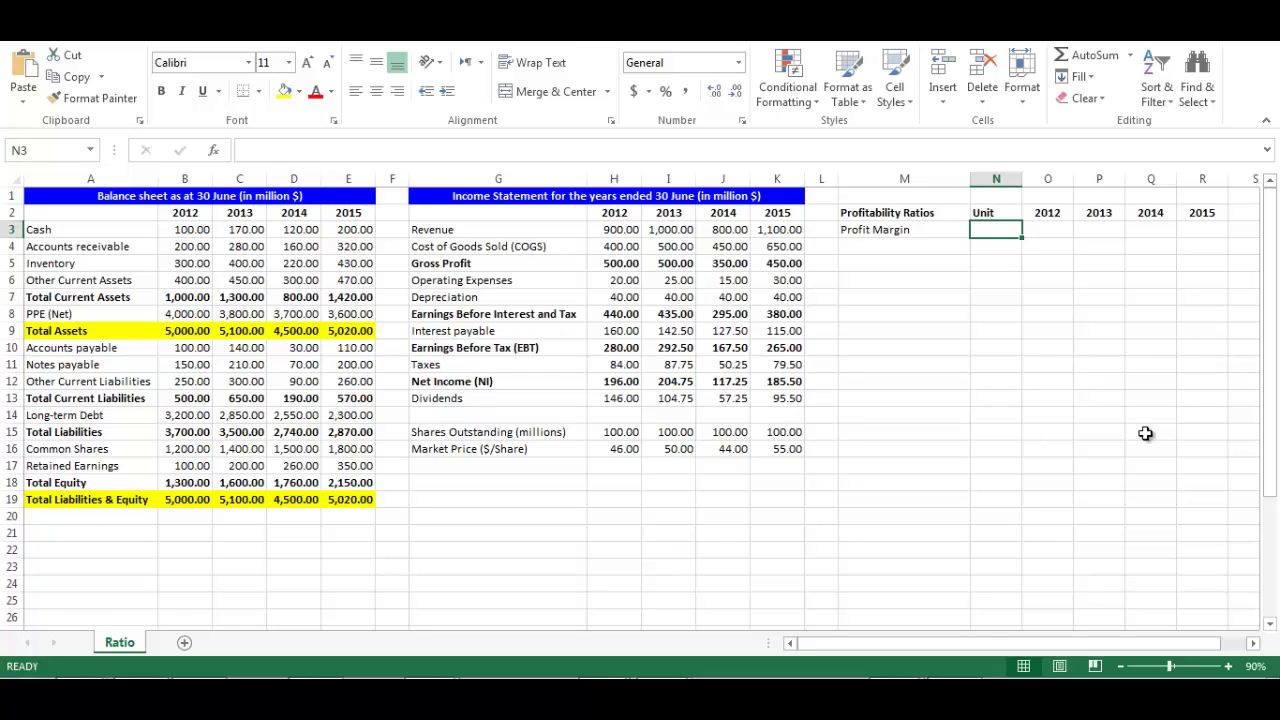
{"action": "type", "text": "%"}
{"action": "key", "text": "Tab"}
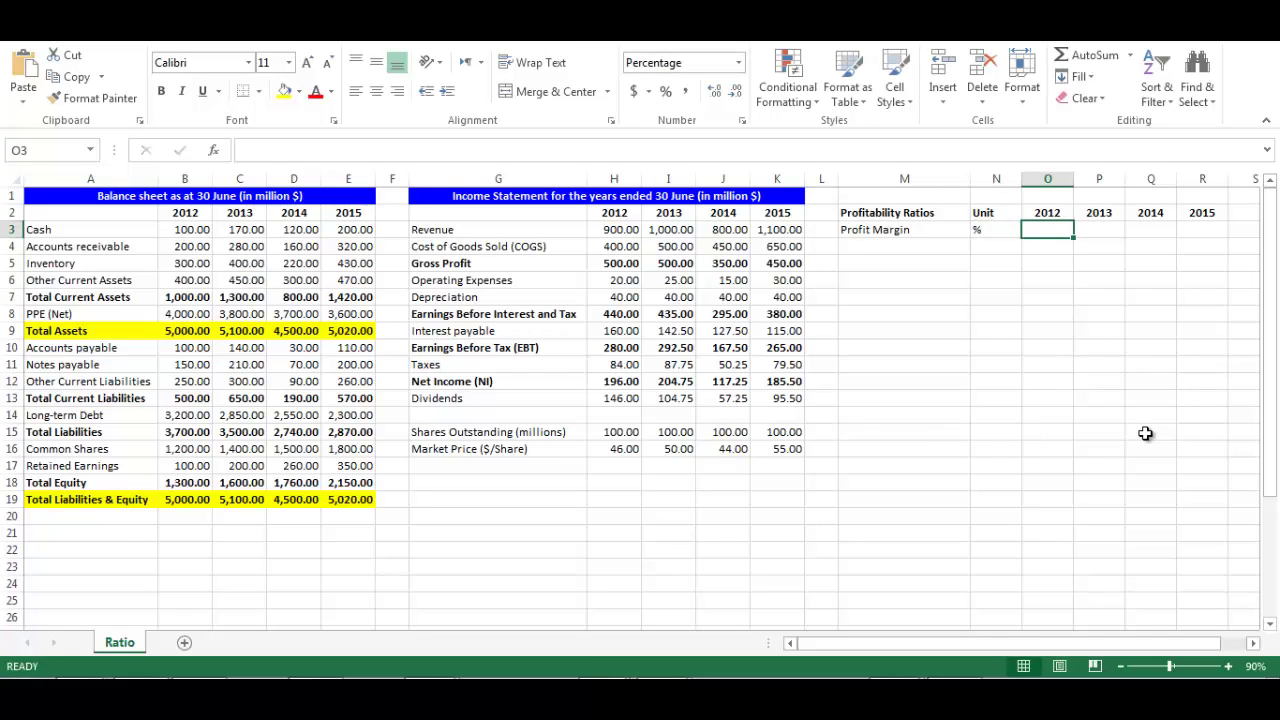
{"action": "type", "text": "="}
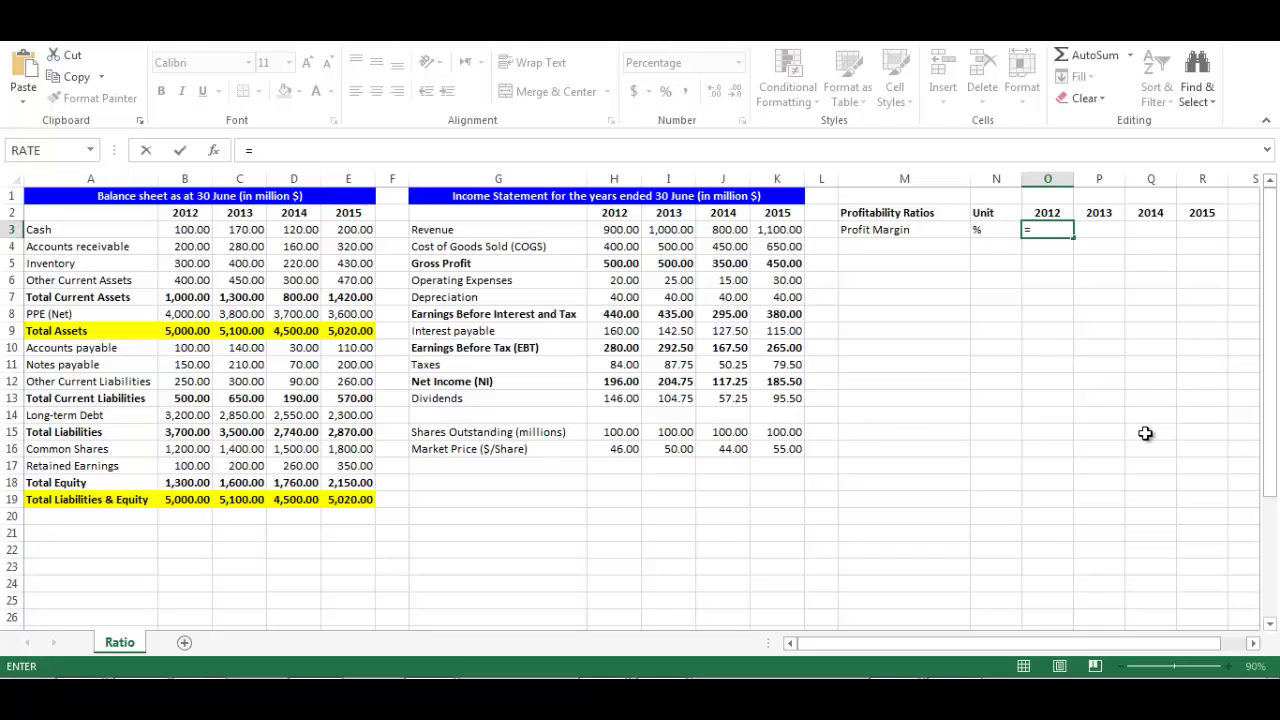
{"action": "type", "text": "h12/"}
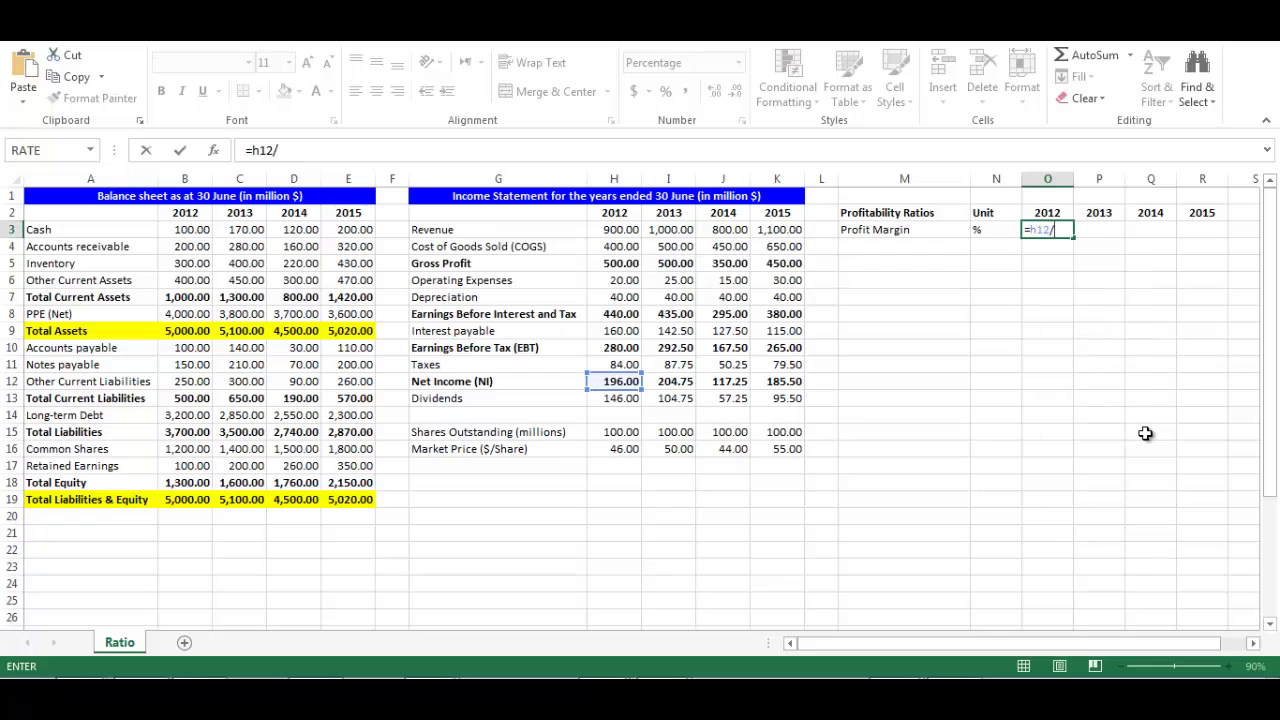
{"action": "type", "text": "h3"}
{"action": "key", "text": "Return"}
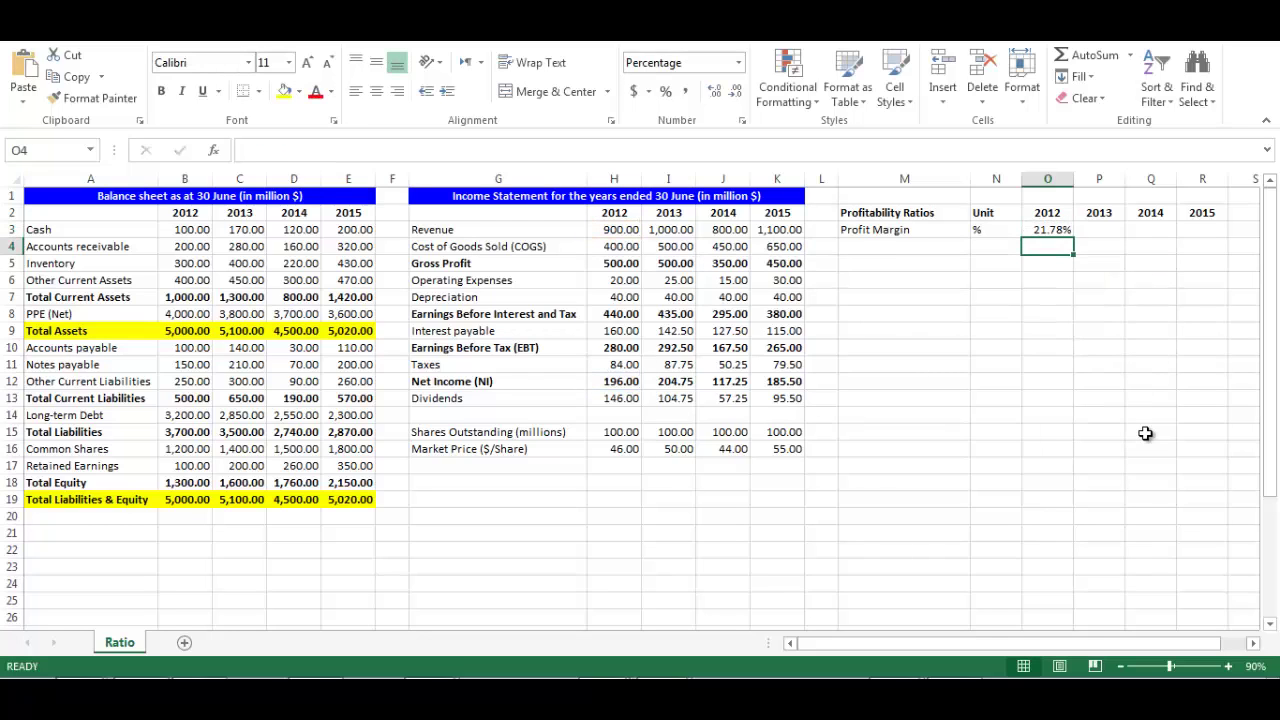
{"action": "key", "text": "Left"}
{"action": "key", "text": "Left"}
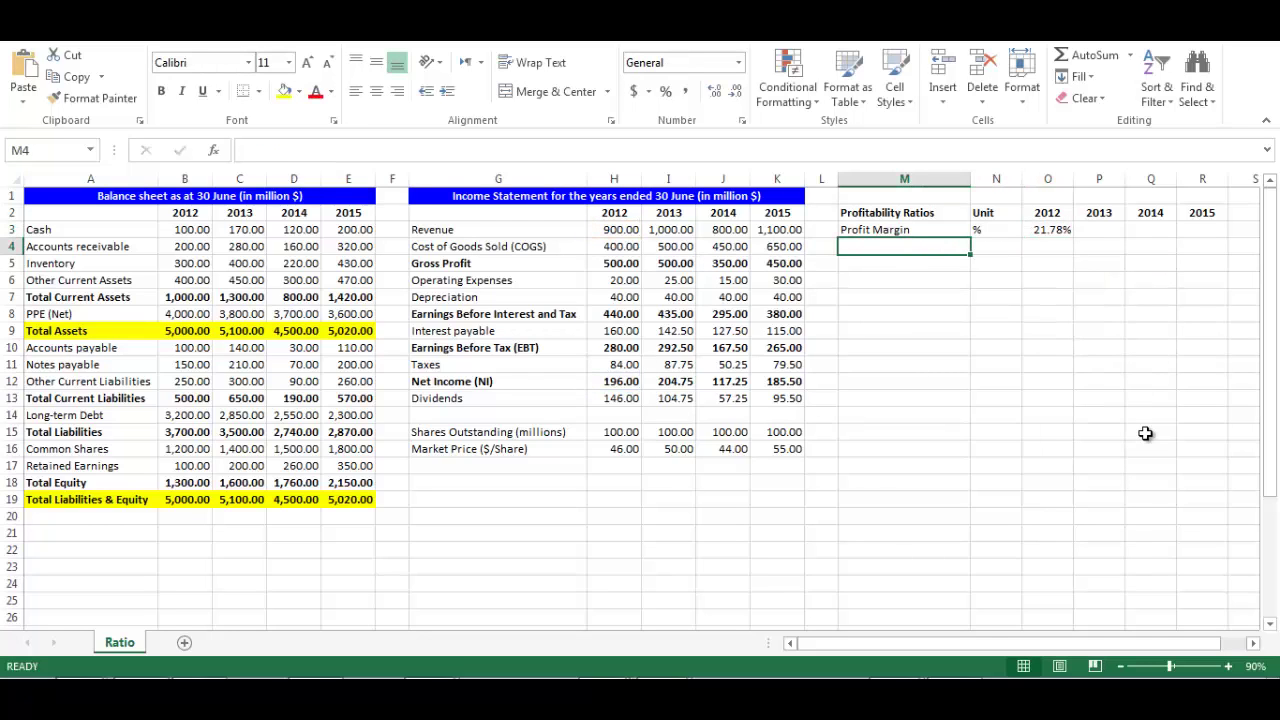
- Add row 4 'Gross Profit Margin' with unit % and 2012 formula =H5/H3 (55.56%)
{"action": "type", "text": "Gro"}
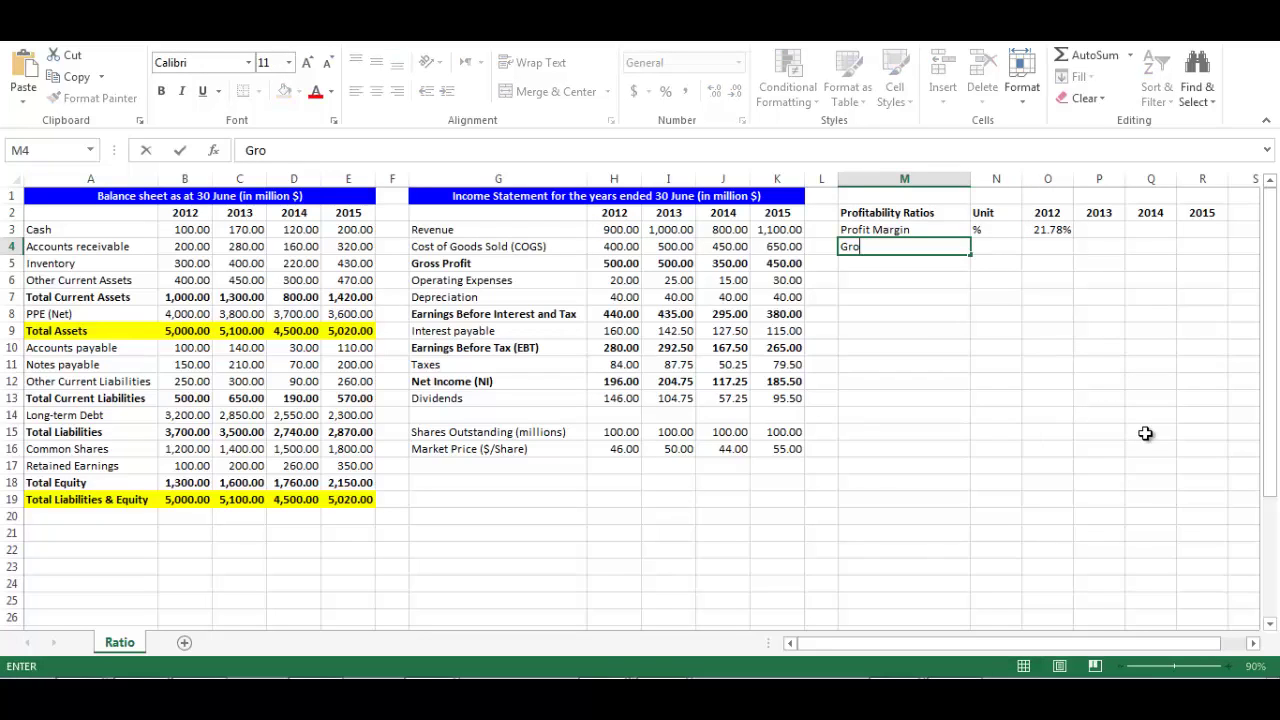
{"action": "type", "text": "ss Profit MArgin"}
{"action": "key", "text": "Tab"}
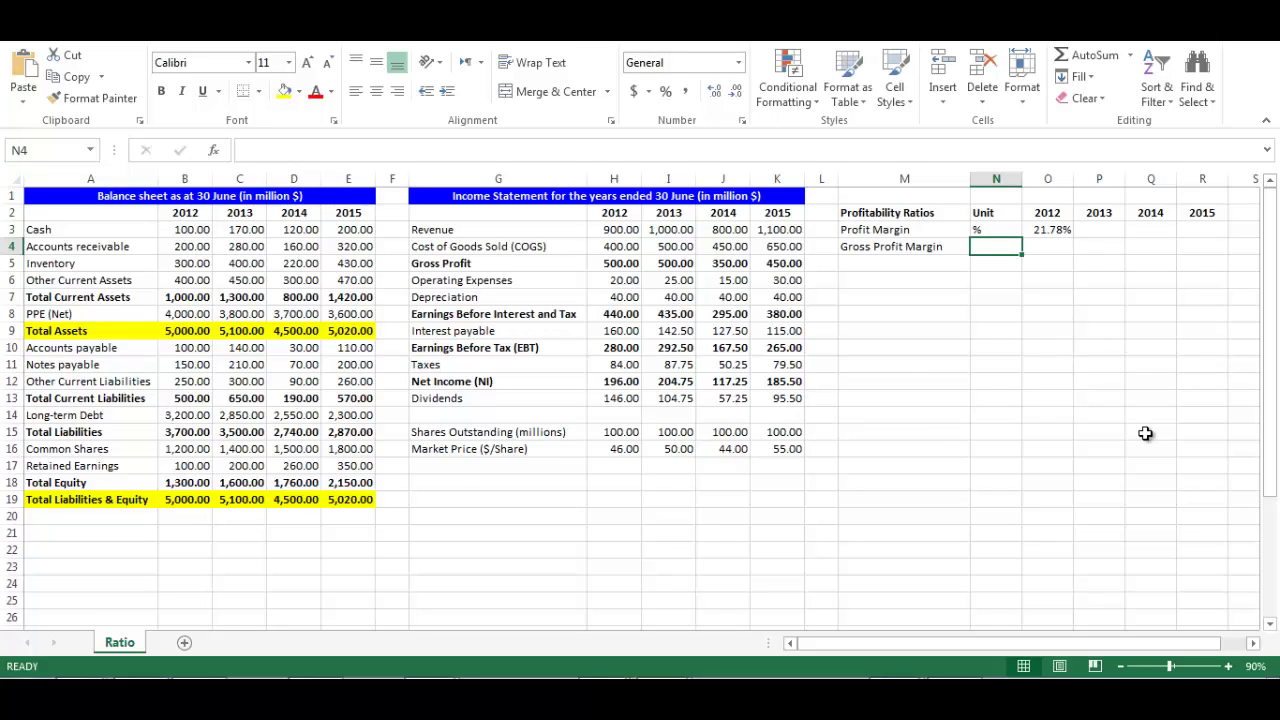
{"action": "type", "text": "%"}
{"action": "key", "text": "Tab"}
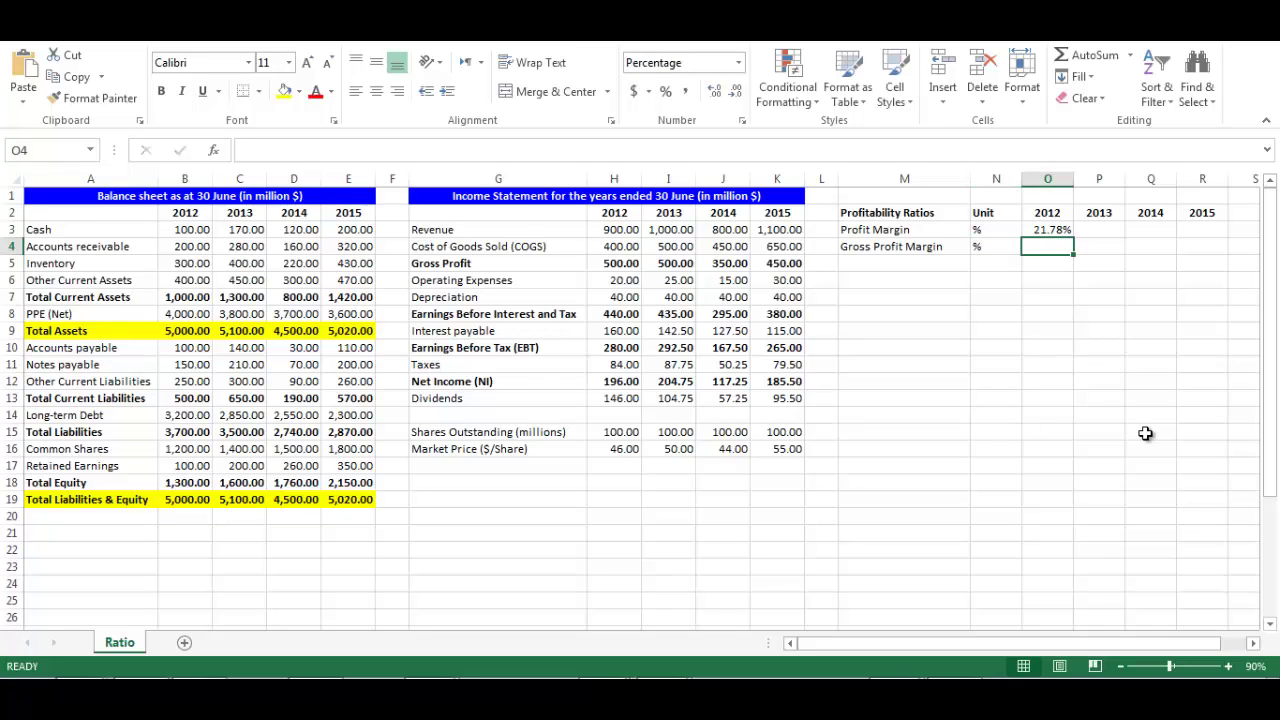
{"action": "type", "text": "="}
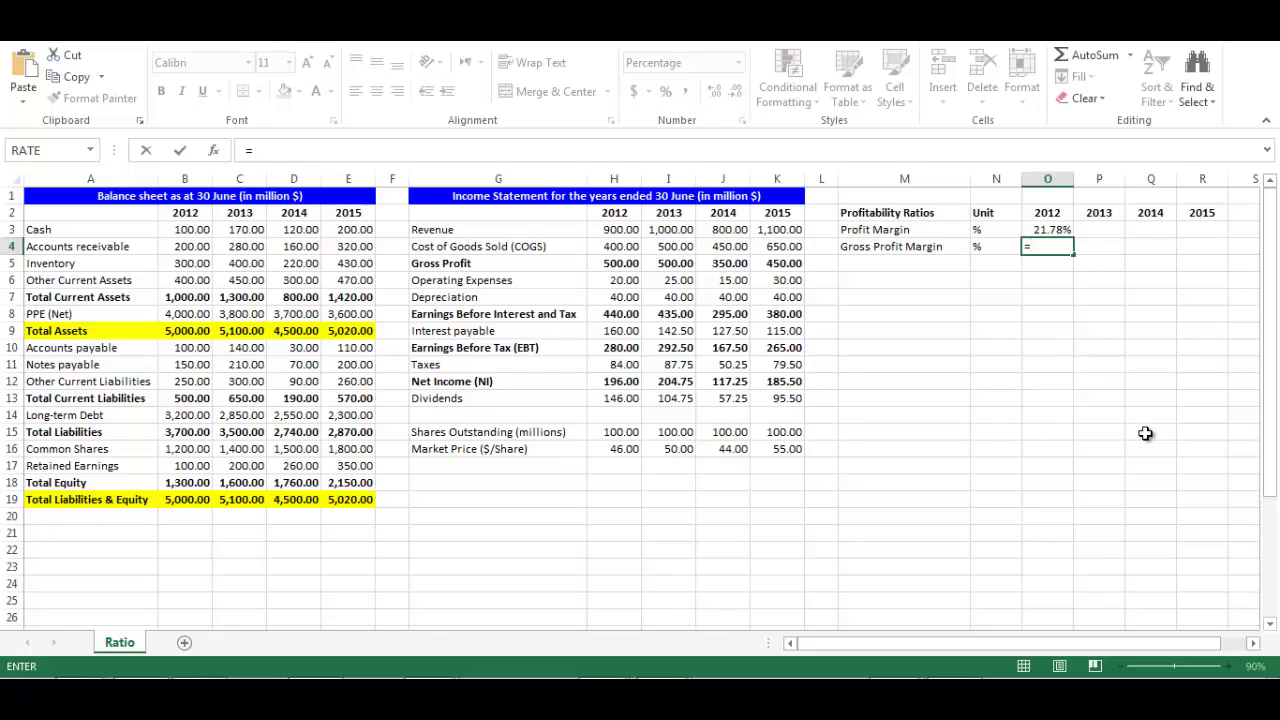
{"action": "type", "text": "h"}
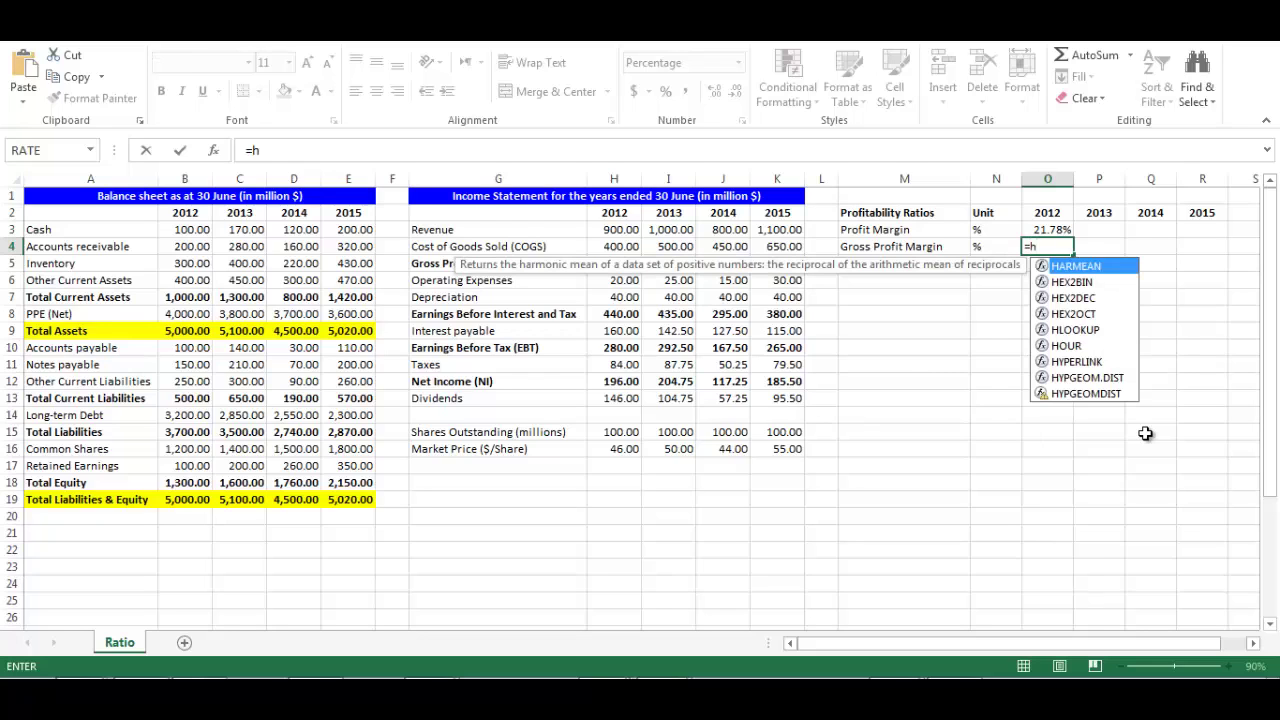
{"action": "type", "text": "5/h"}
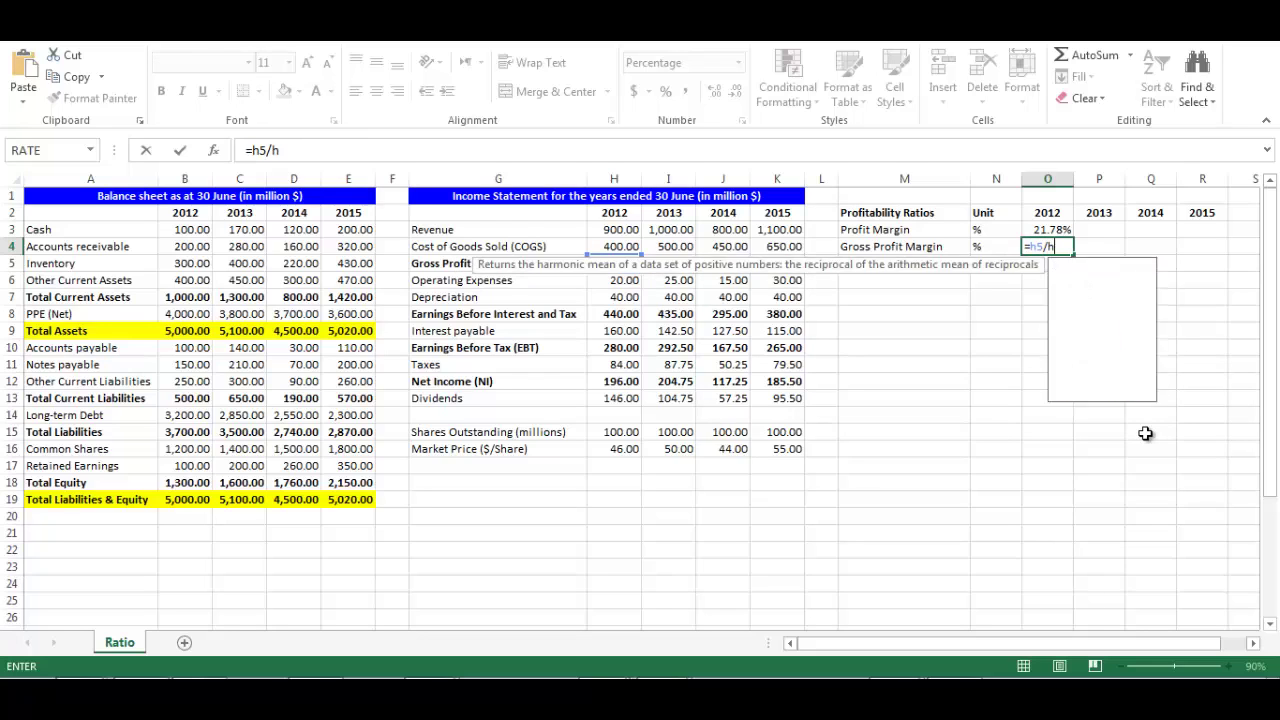
{"action": "type", "text": "3"}
{"action": "key", "text": "Return"}
- Add row 5 'Operating Profit Margin' with unit % and 2012 formula =H8/H3 (48.89%)
{"action": "key", "text": "Left"}
{"action": "key", "text": "Left"}
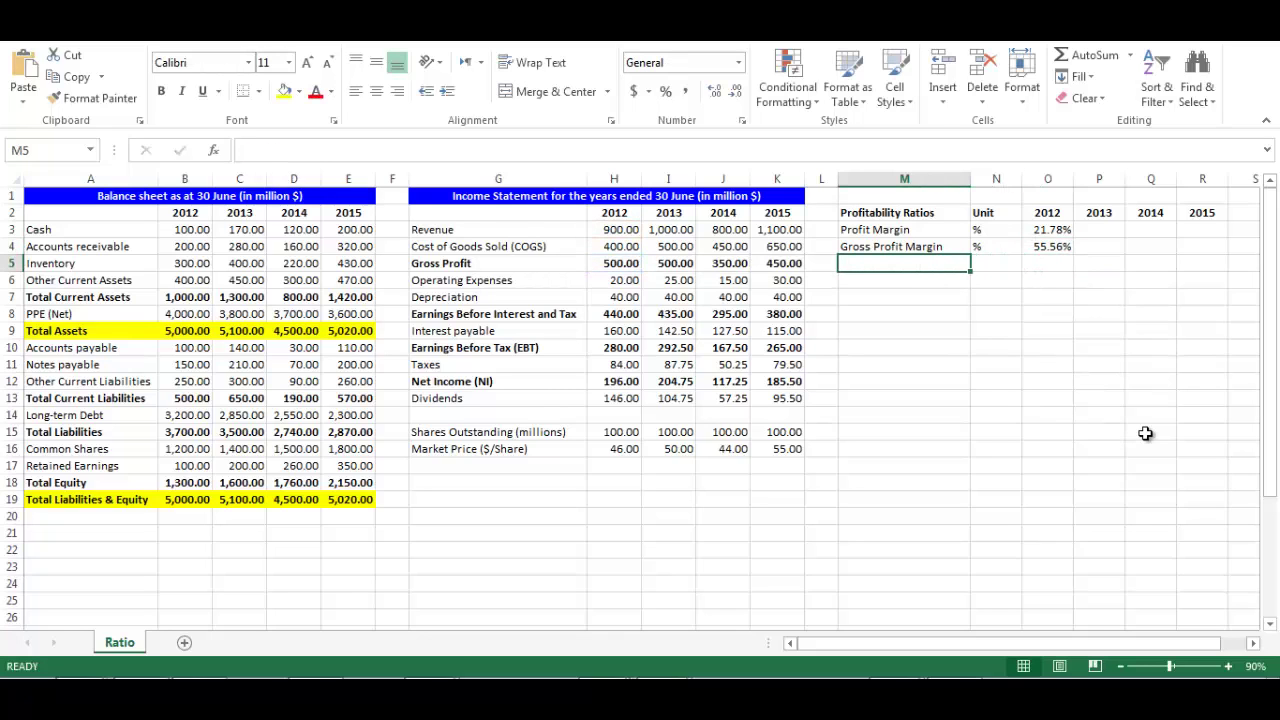
{"action": "type", "text": "O"}
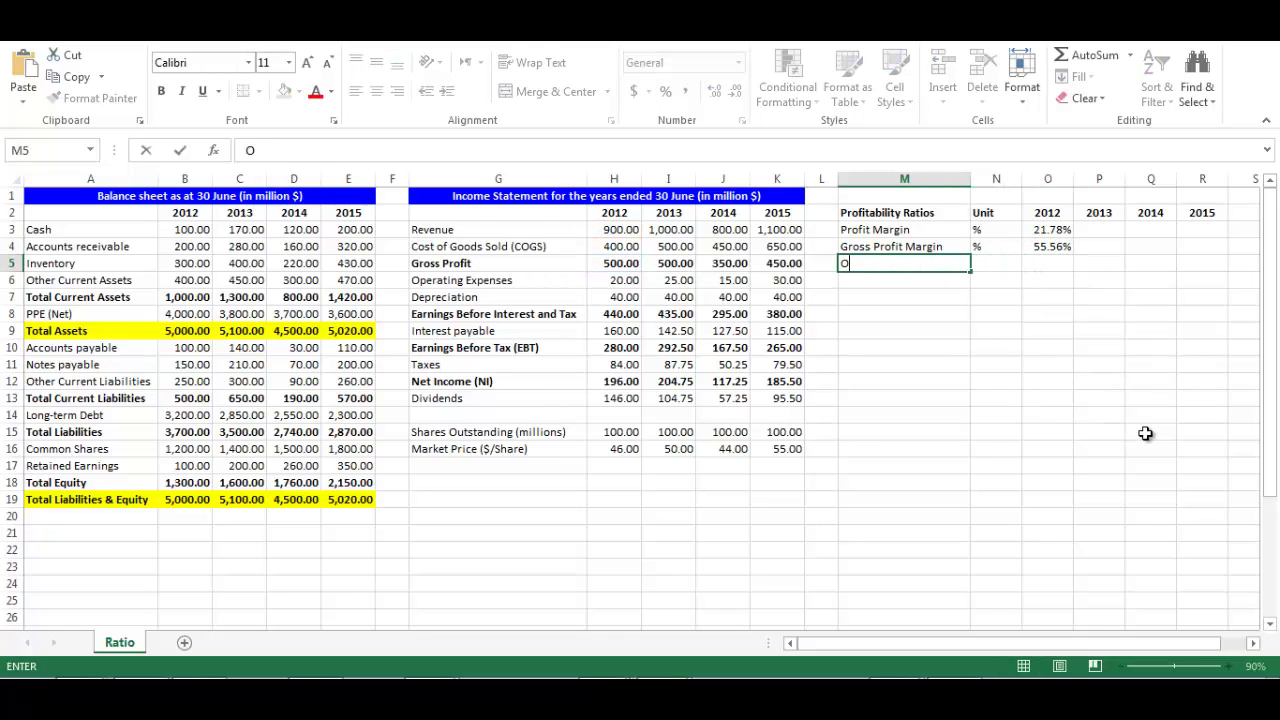
{"action": "type", "text": "perating Pr"}
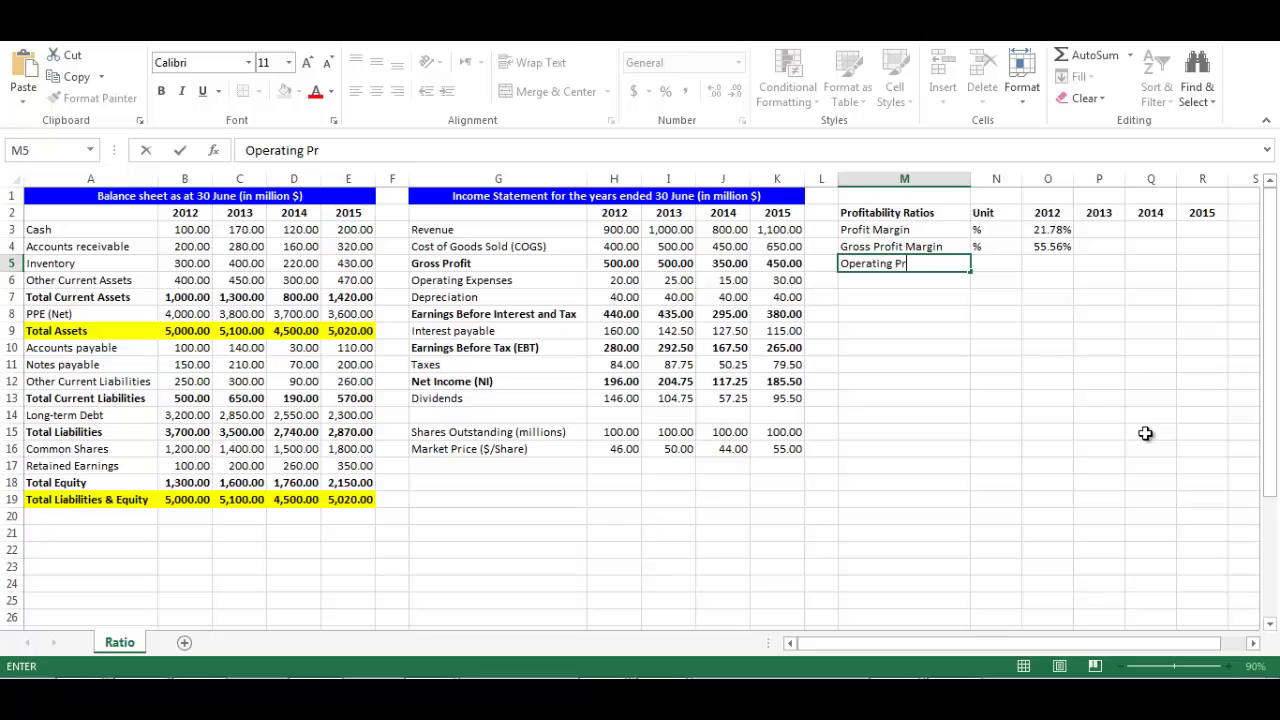
{"action": "type", "text": "ofit Margin"}
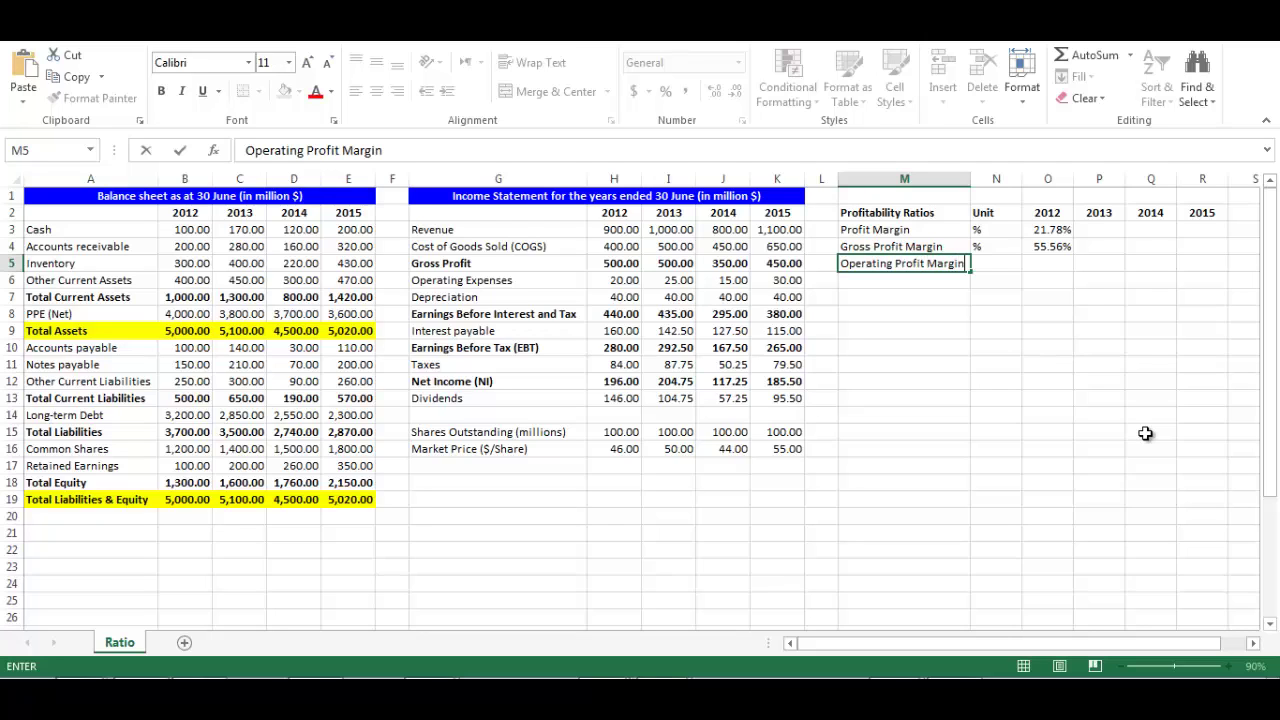
{"action": "key", "text": "Tab"}
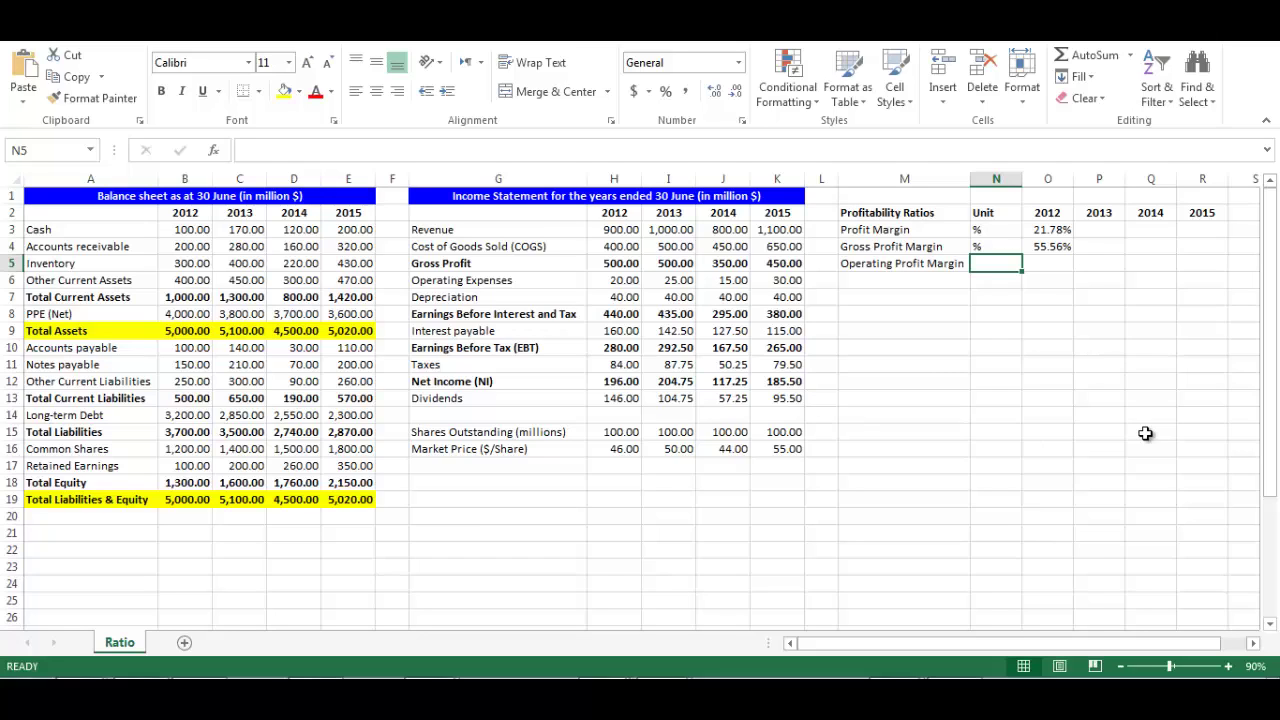
{"action": "type", "text": "%"}
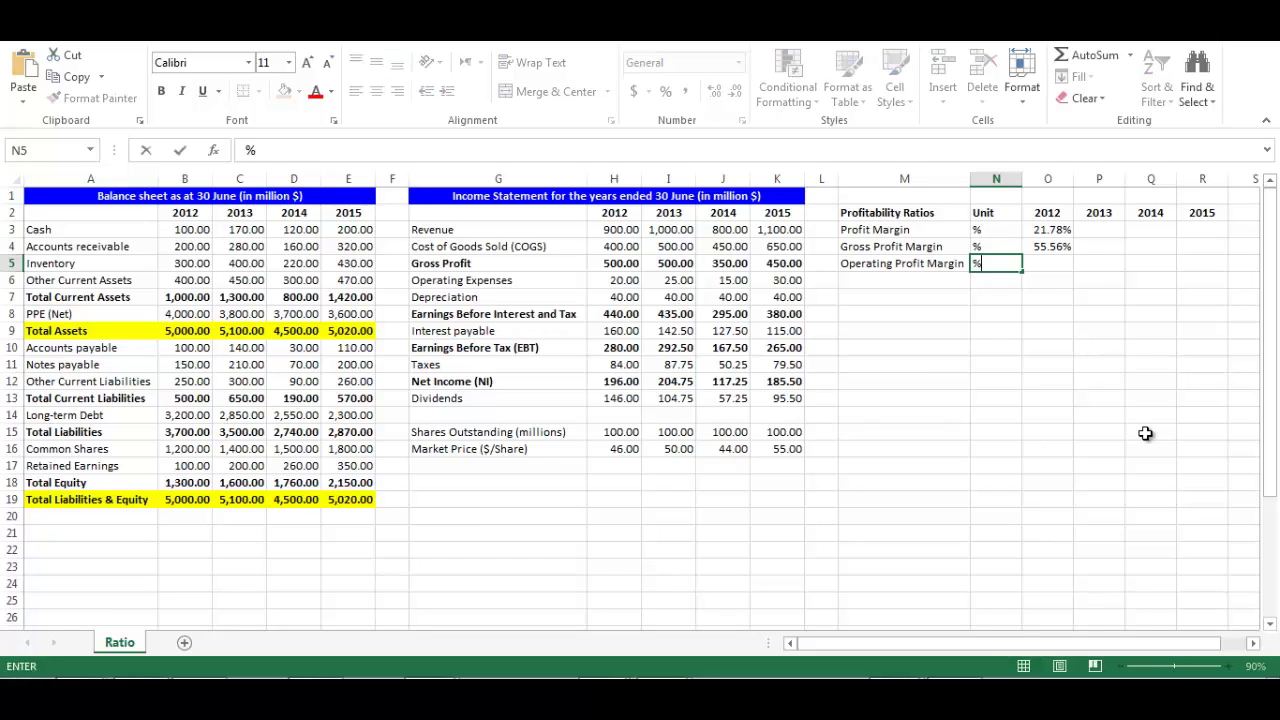
{"action": "key", "text": "Tab"}
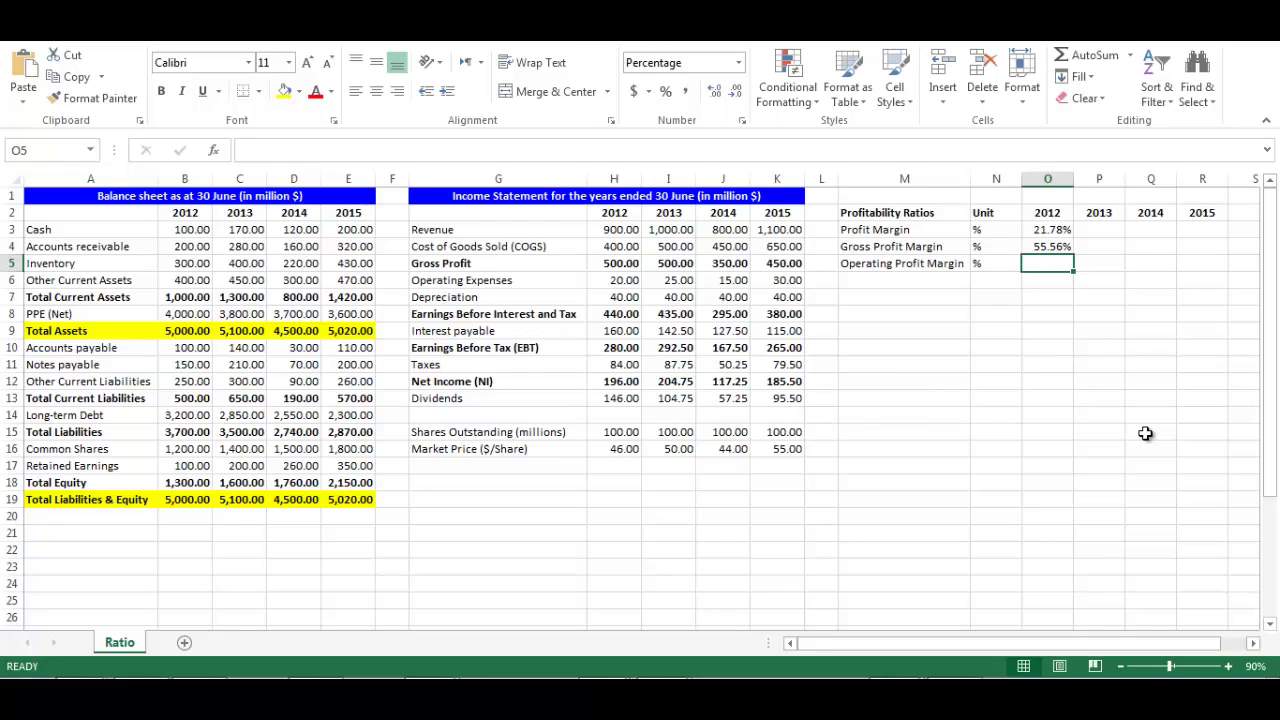
{"action": "type", "text": "="}
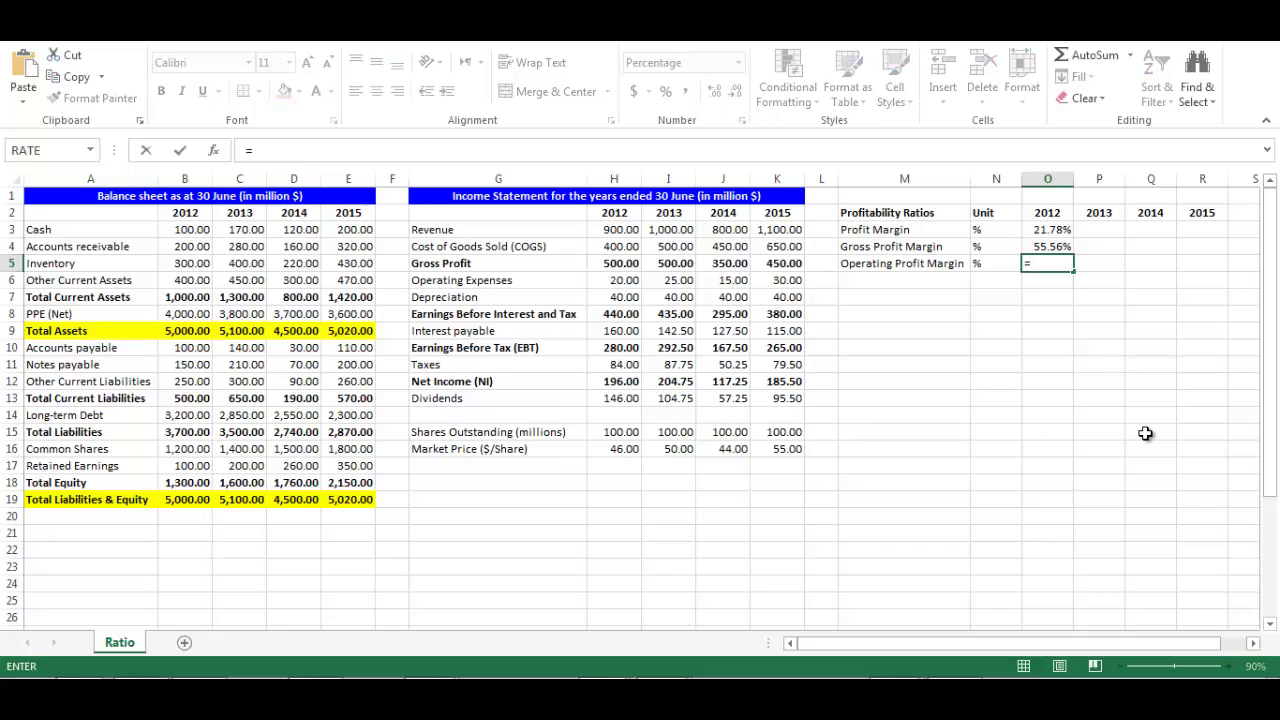
{"action": "type", "text": "h8/h3"}
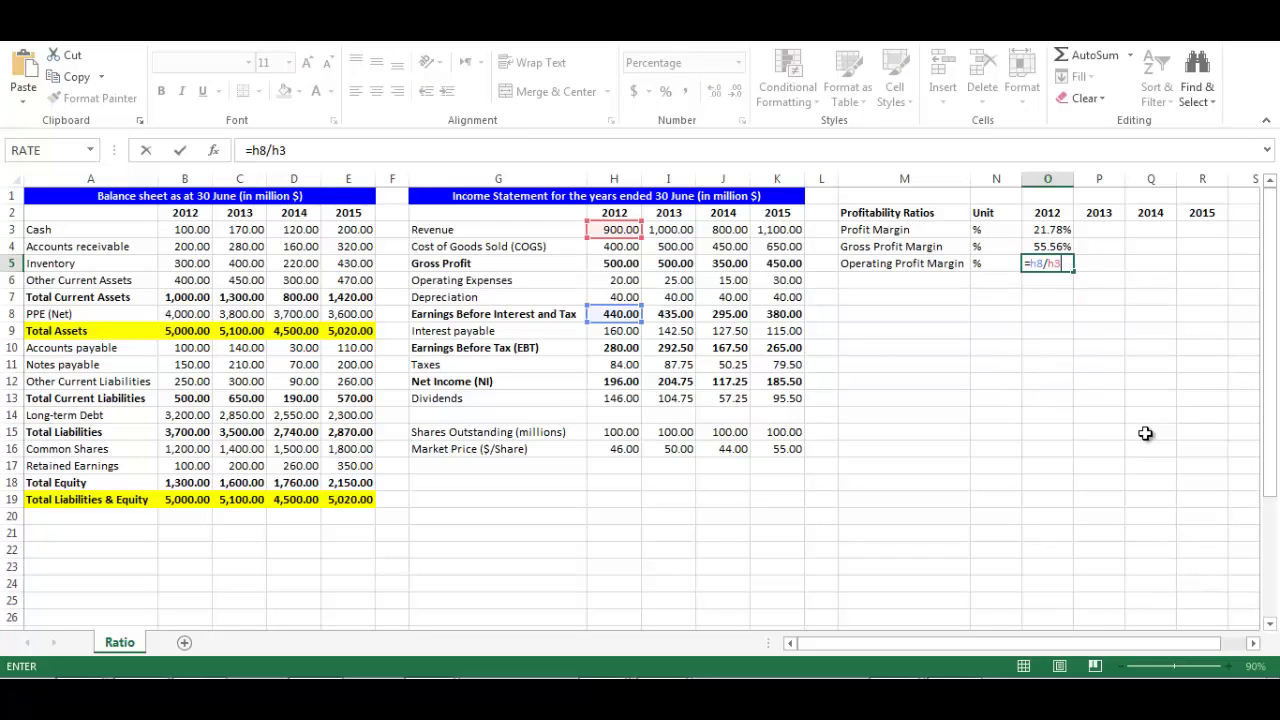
{"action": "key", "text": "Return"}
{"action": "key", "text": "Left"}
{"action": "key", "text": "Left"}
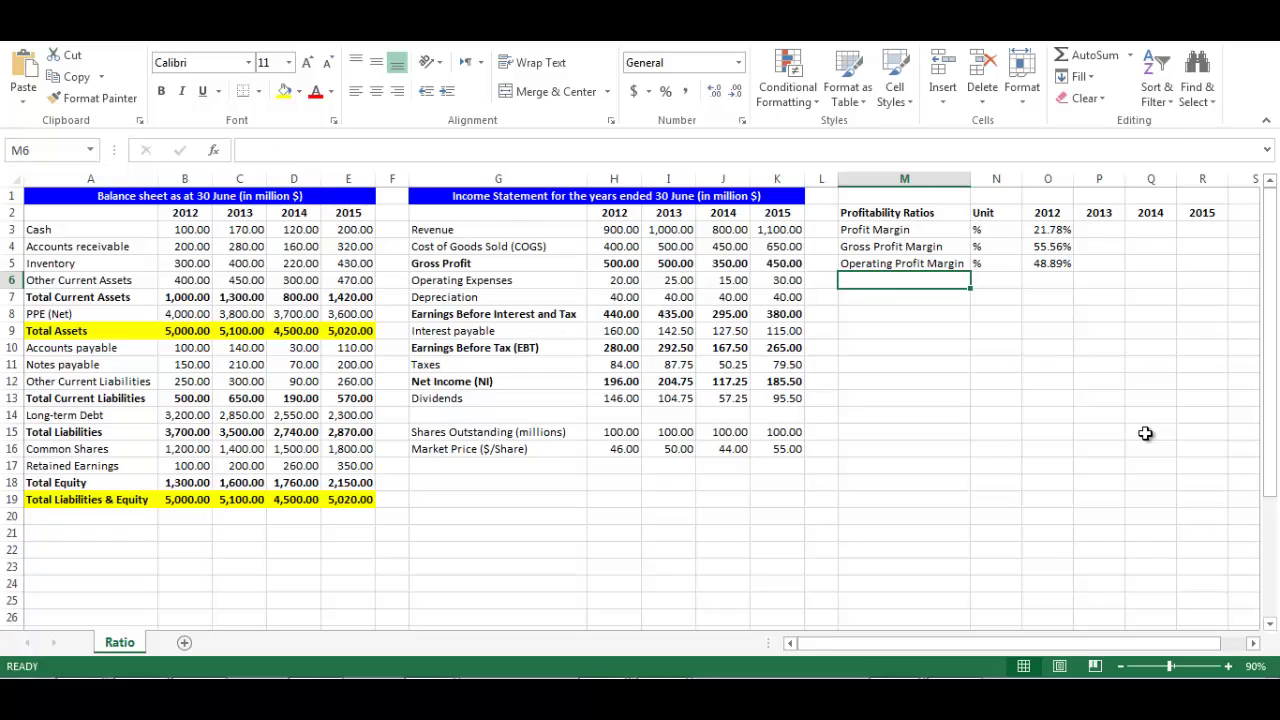
- Add row 6 'ROA' with unit % and 2012 formula =H12/B9 (3.92%)
{"action": "type", "text": "ROA"}
{"action": "key", "text": "Tab"}
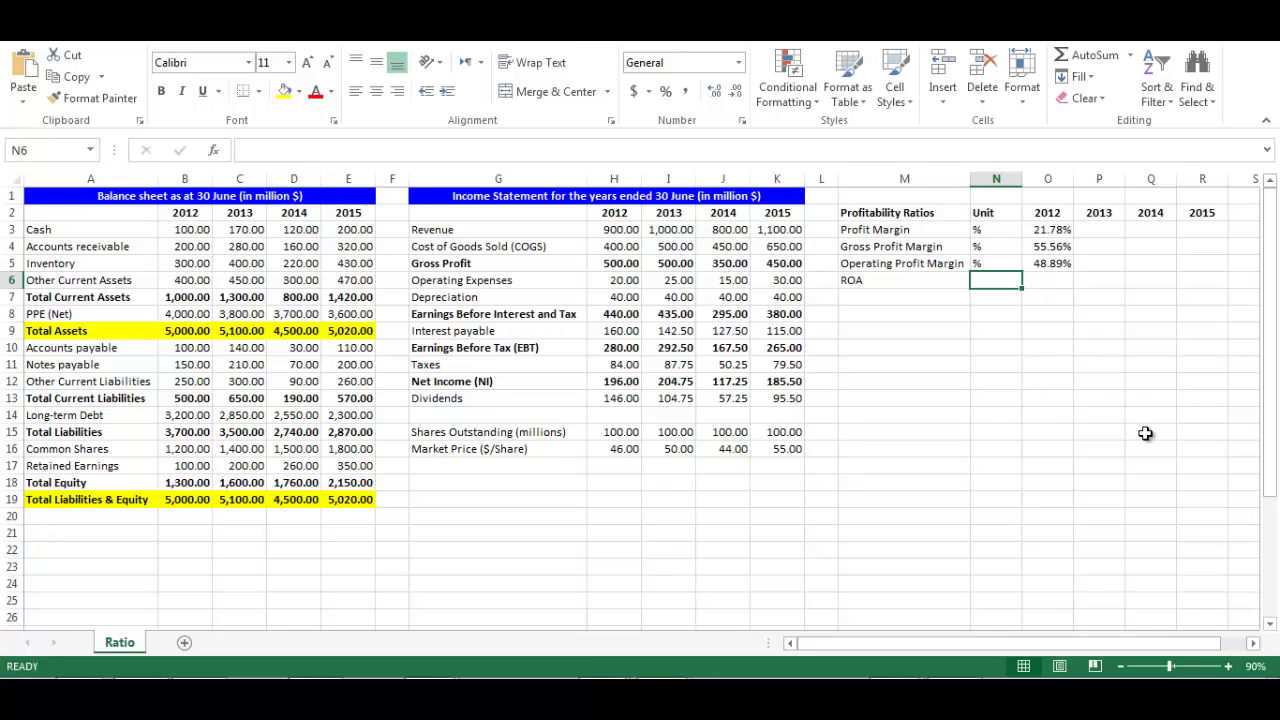
{"action": "type", "text": "%"}
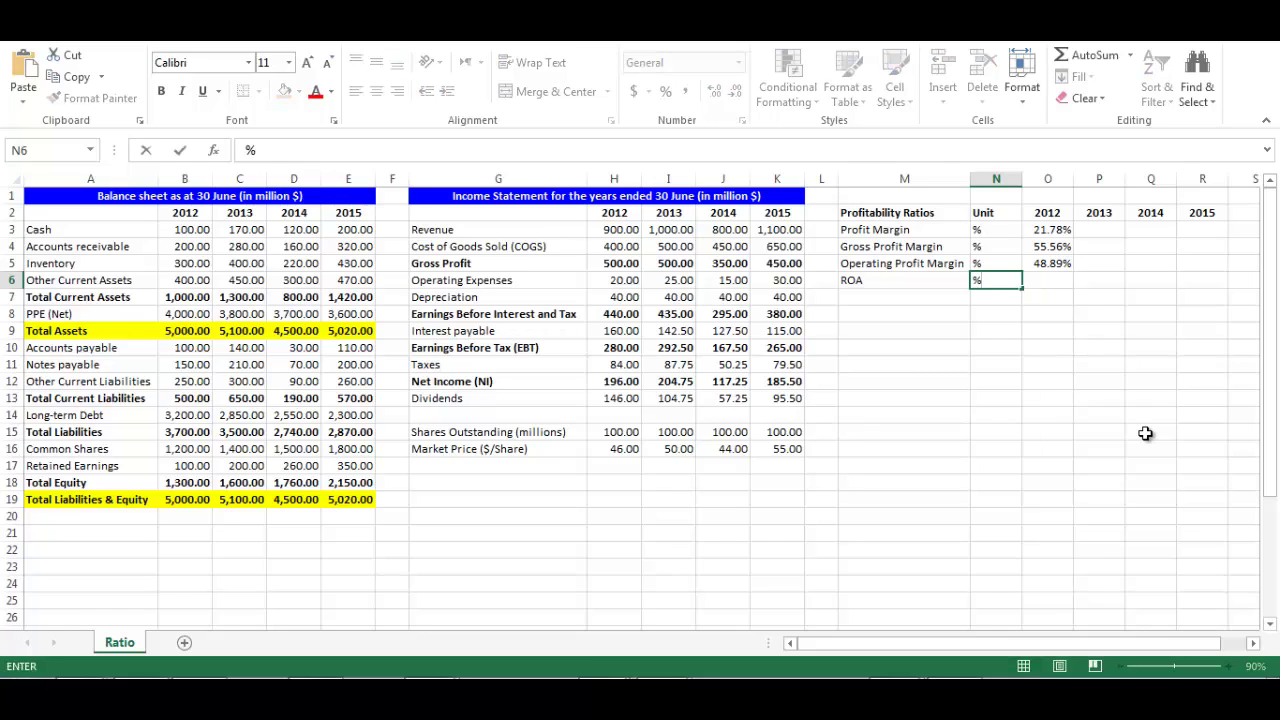
{"action": "key", "text": "Tab"}
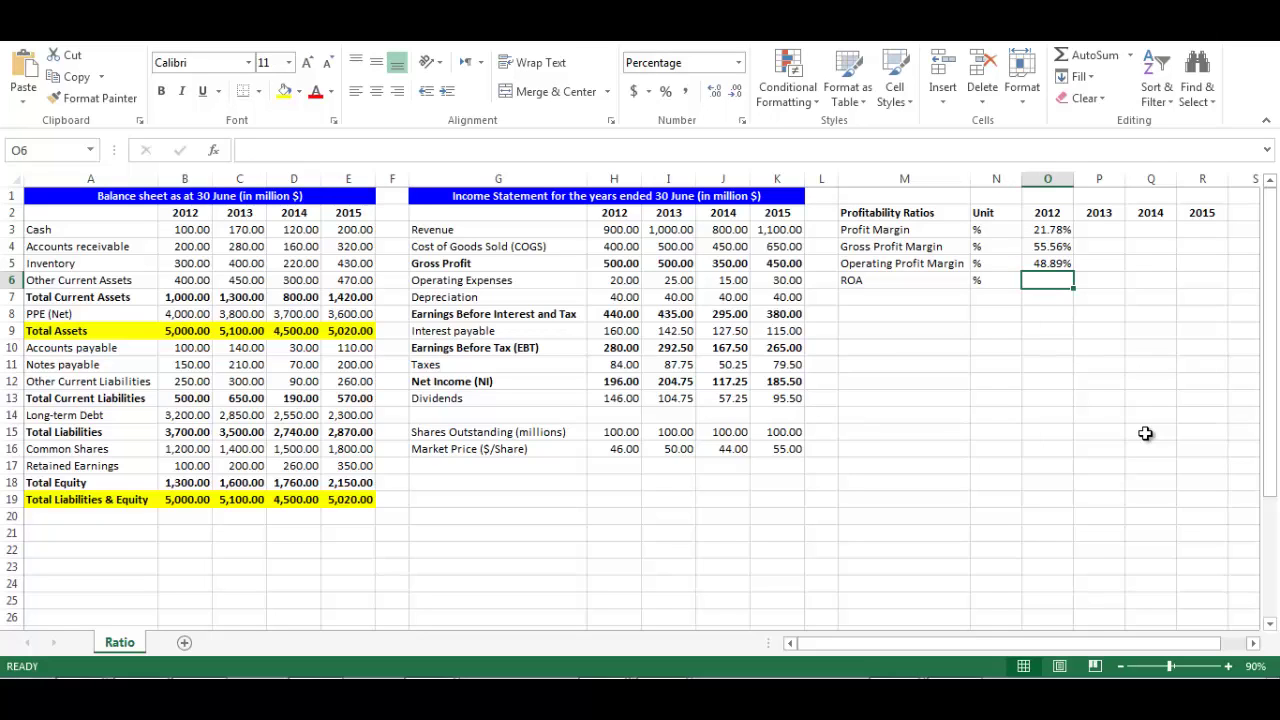
{"action": "type", "text": "="}
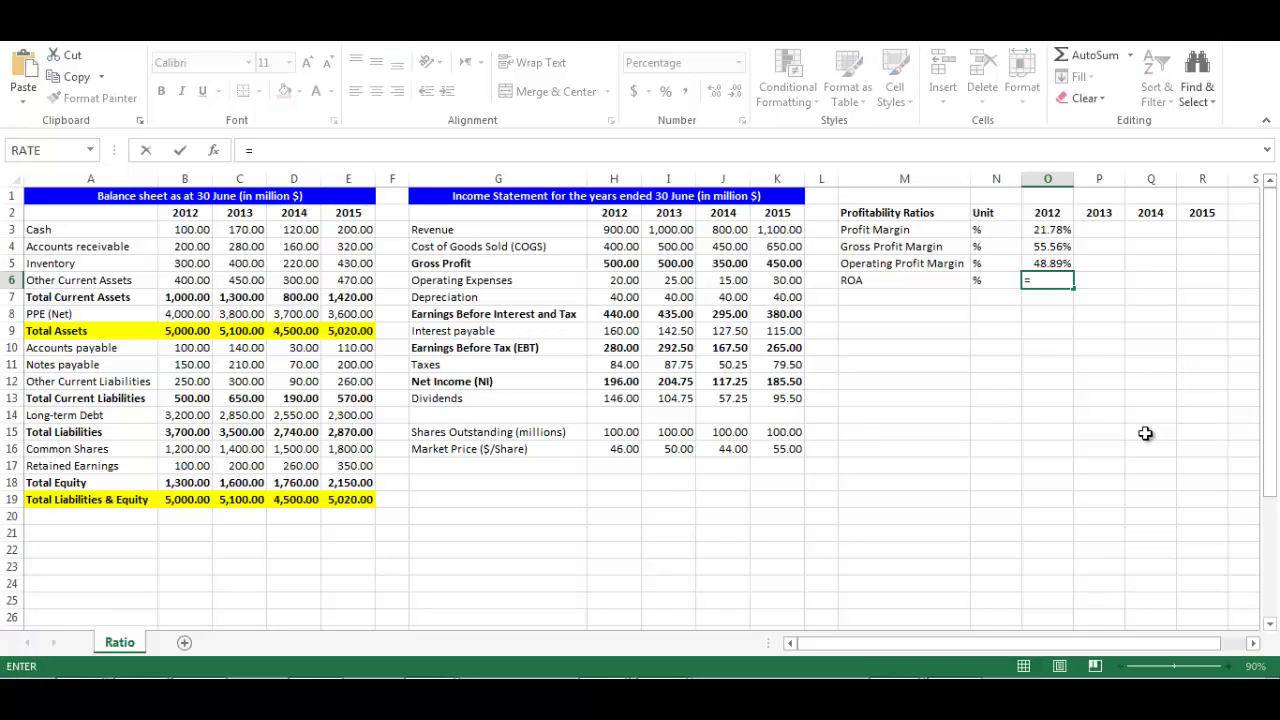
{"action": "type", "text": "h12/"}
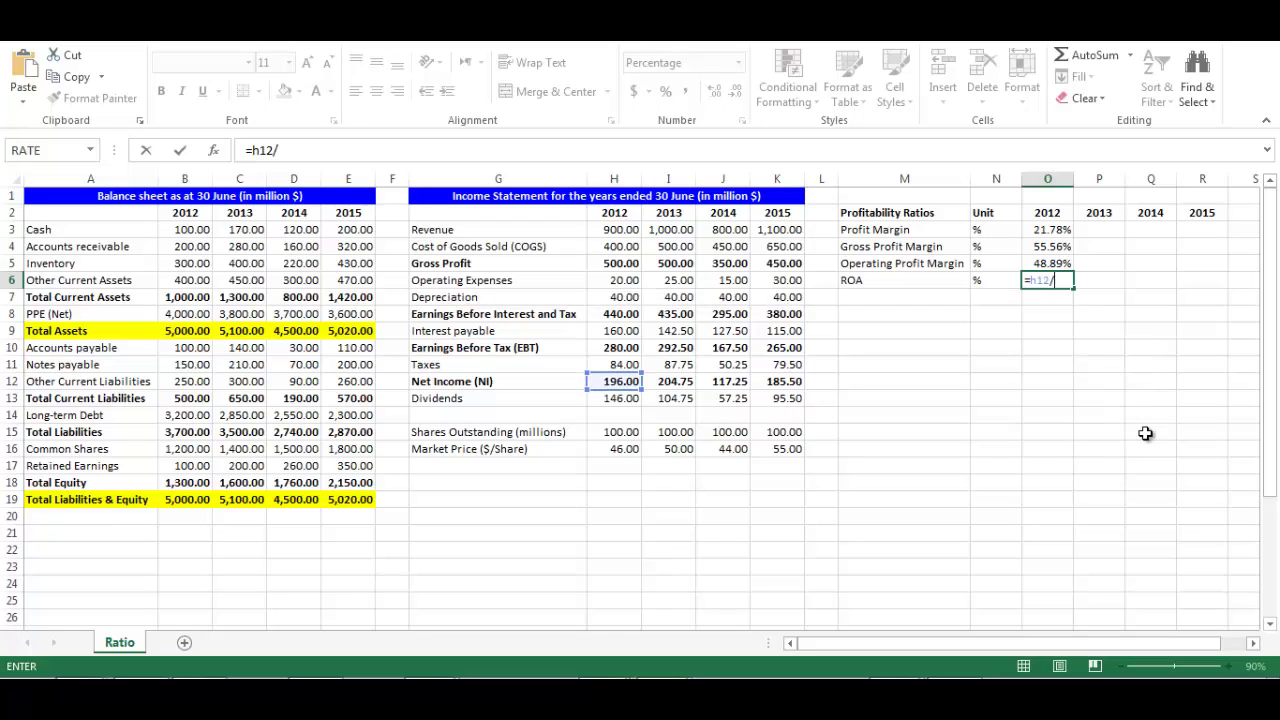
{"action": "type", "text": "b9"}
{"action": "key", "text": "Return"}
{"action": "key", "text": "Left"}
{"action": "key", "text": "Left"}
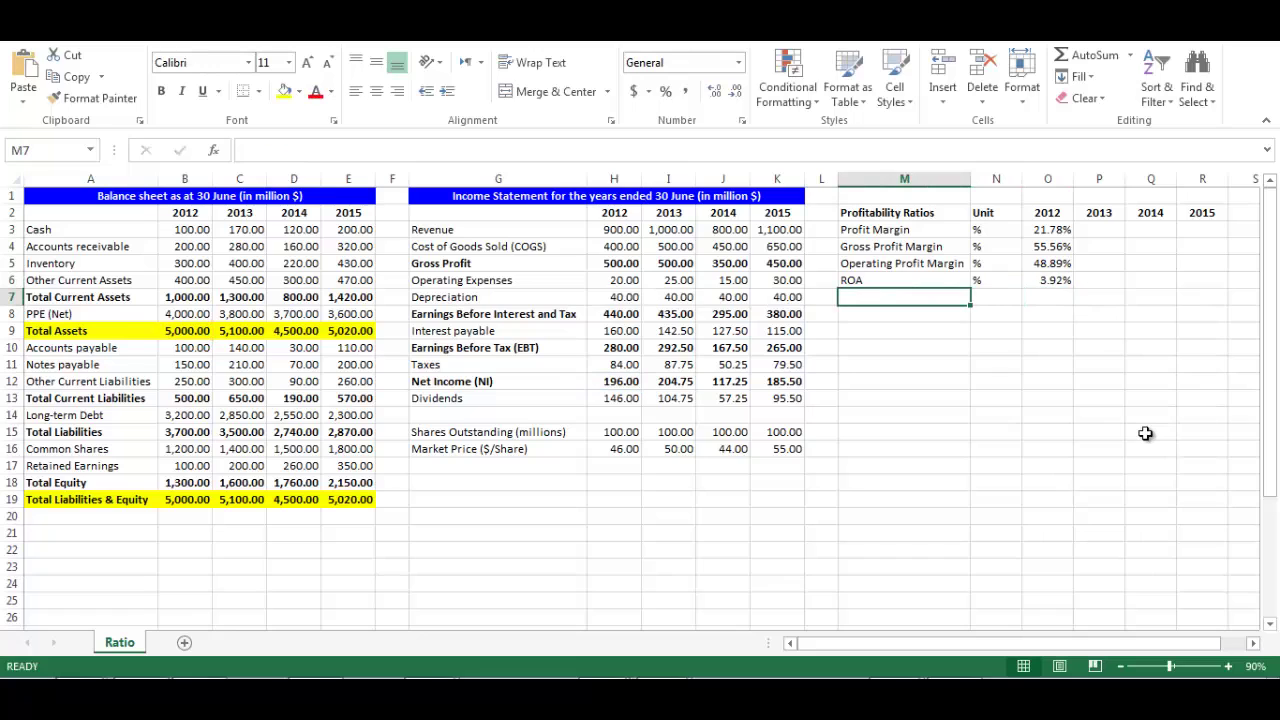
- Add row 7 'ROE' with unit % and 2012 formula =H12/B18 (15.08%)
{"action": "type", "text": "ROE"}
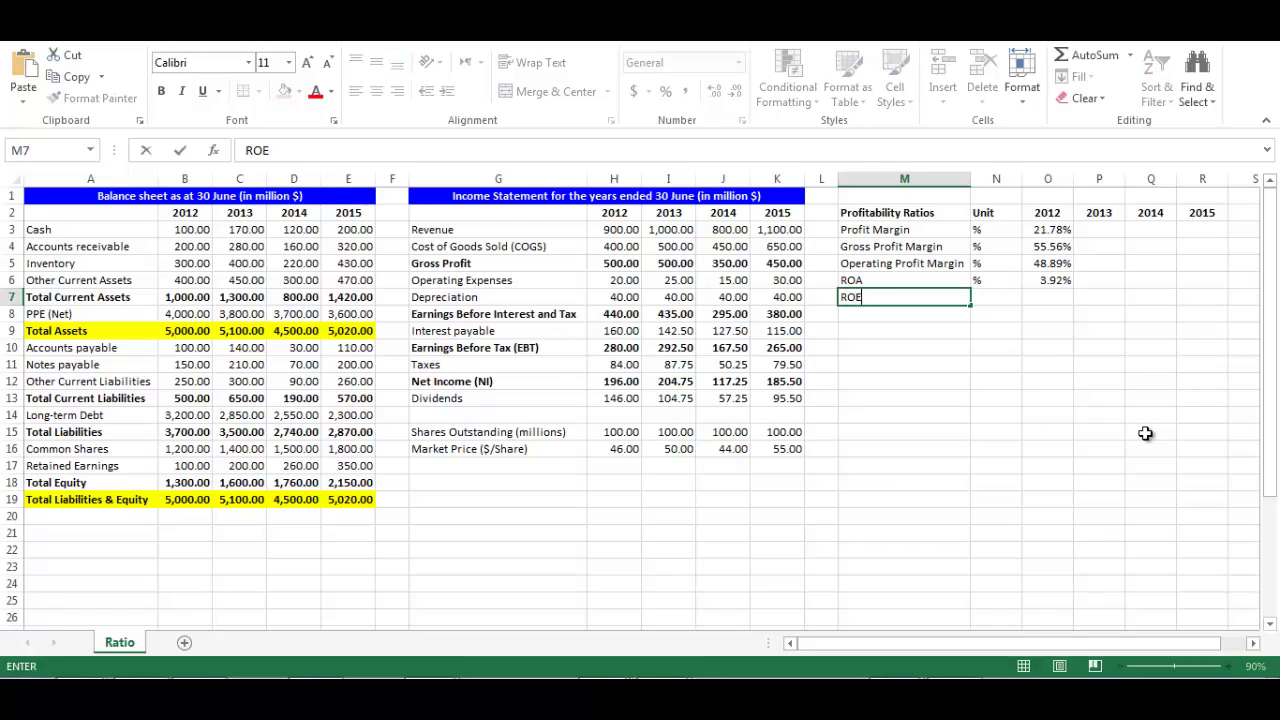
{"action": "key", "text": "Tab"}
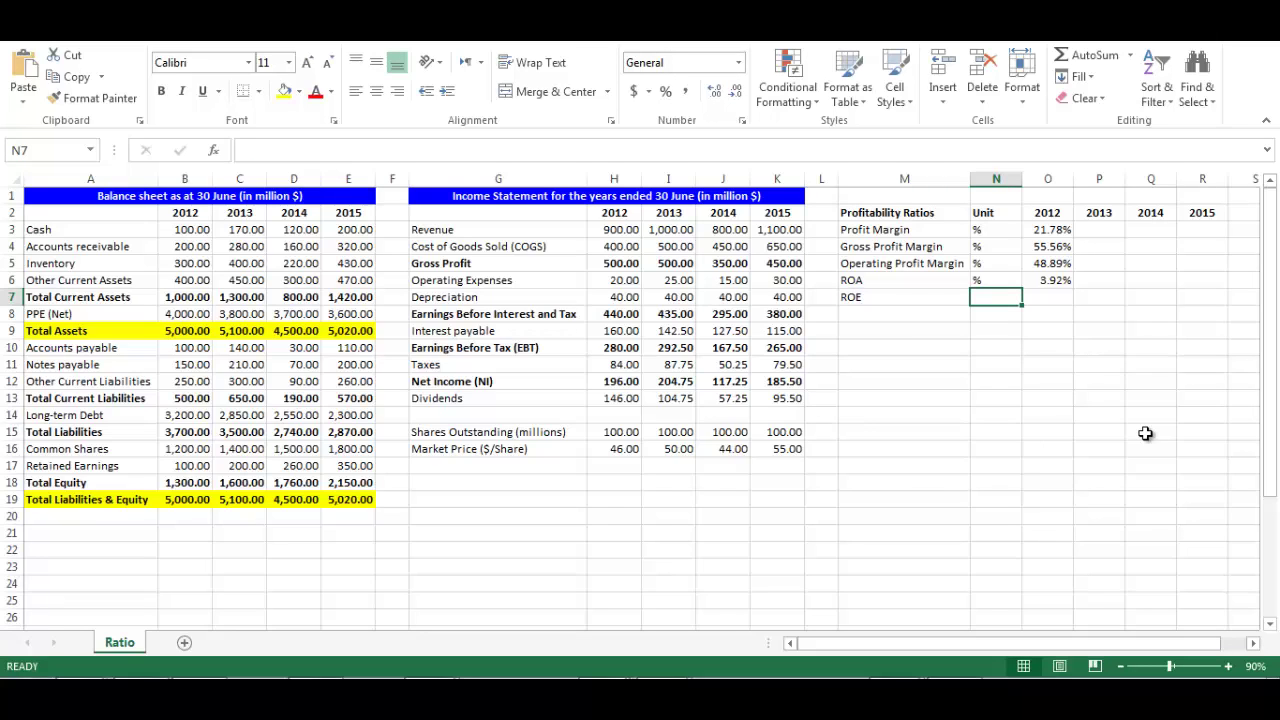
{"action": "type", "text": "%"}
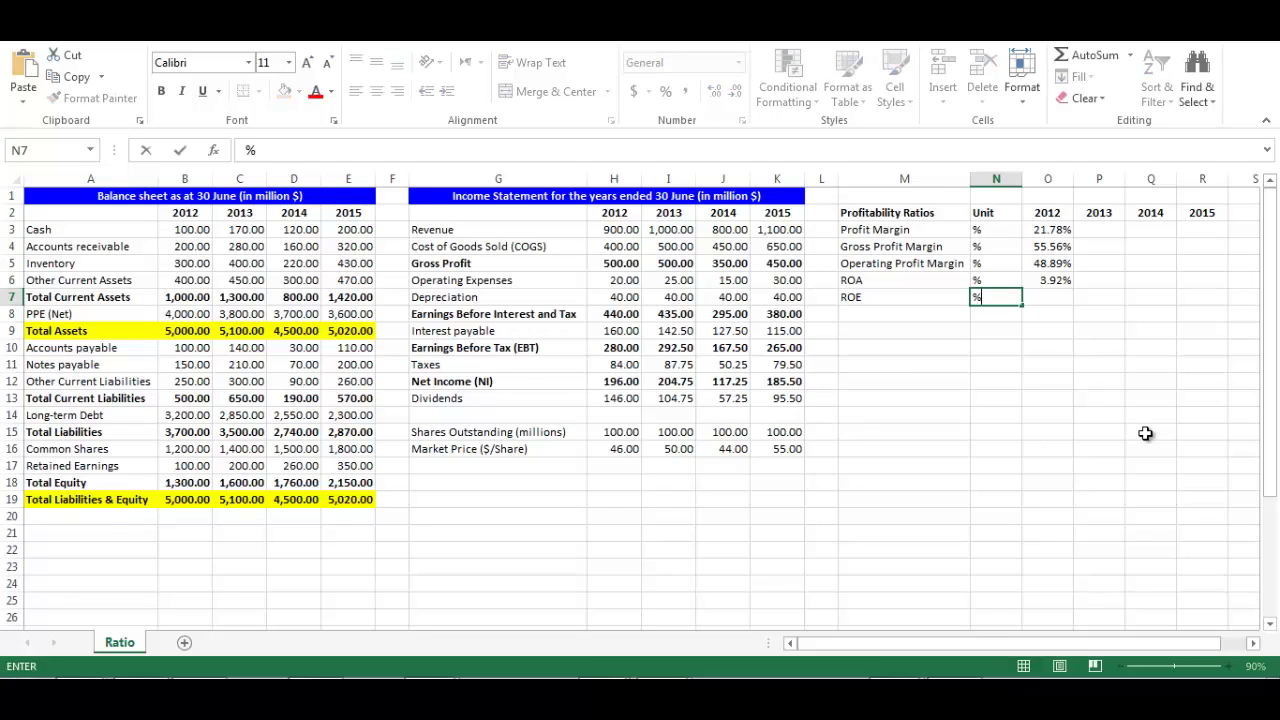
{"action": "key", "text": "Tab"}
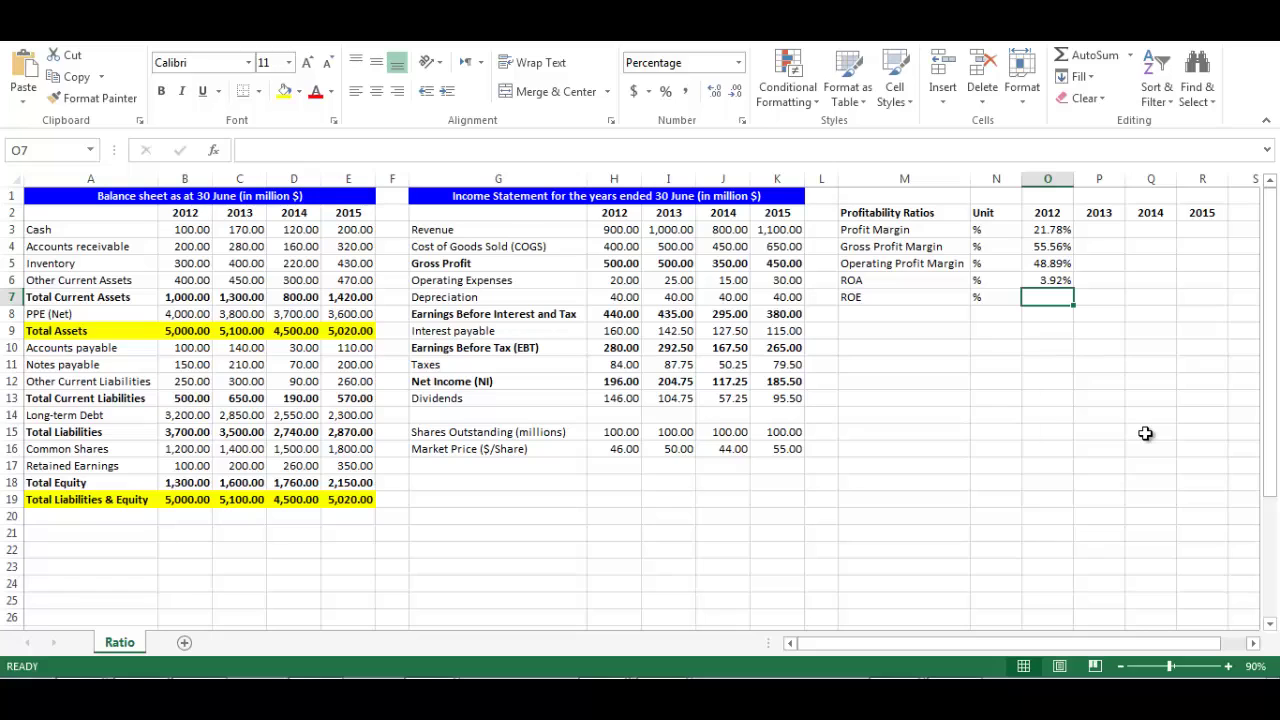
{"action": "type", "text": "="}
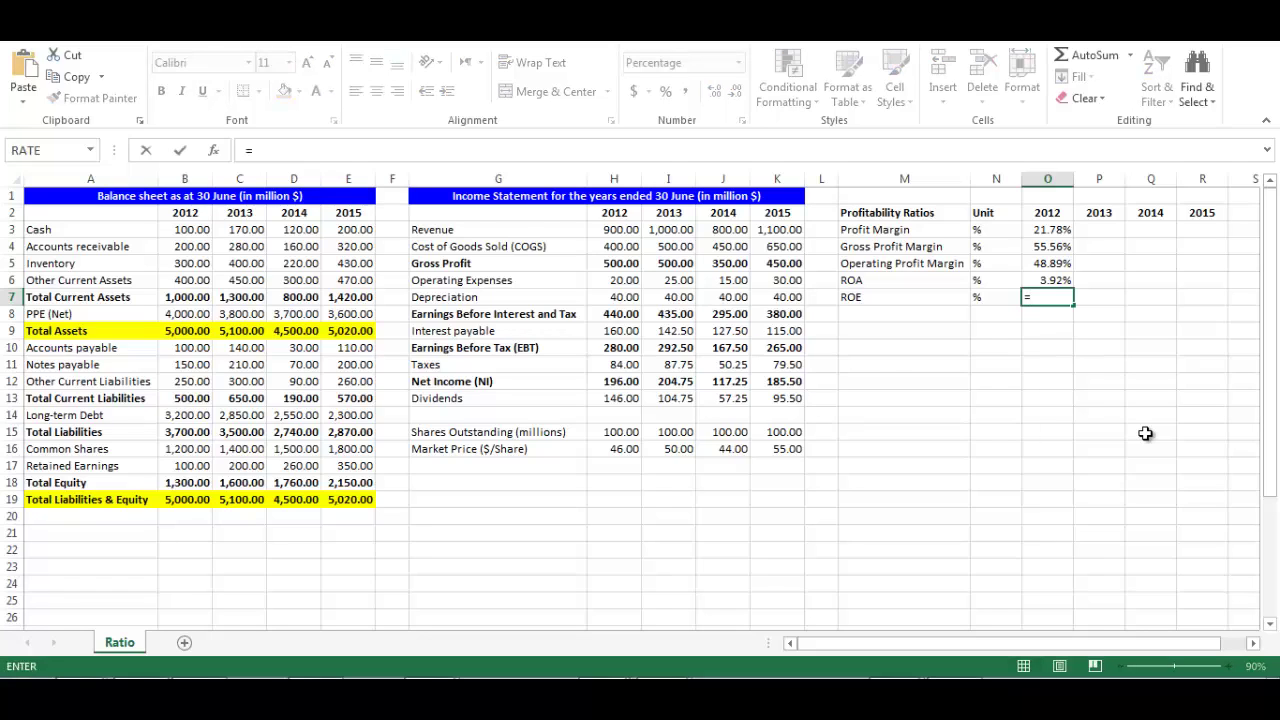
{"action": "type", "text": "h"}
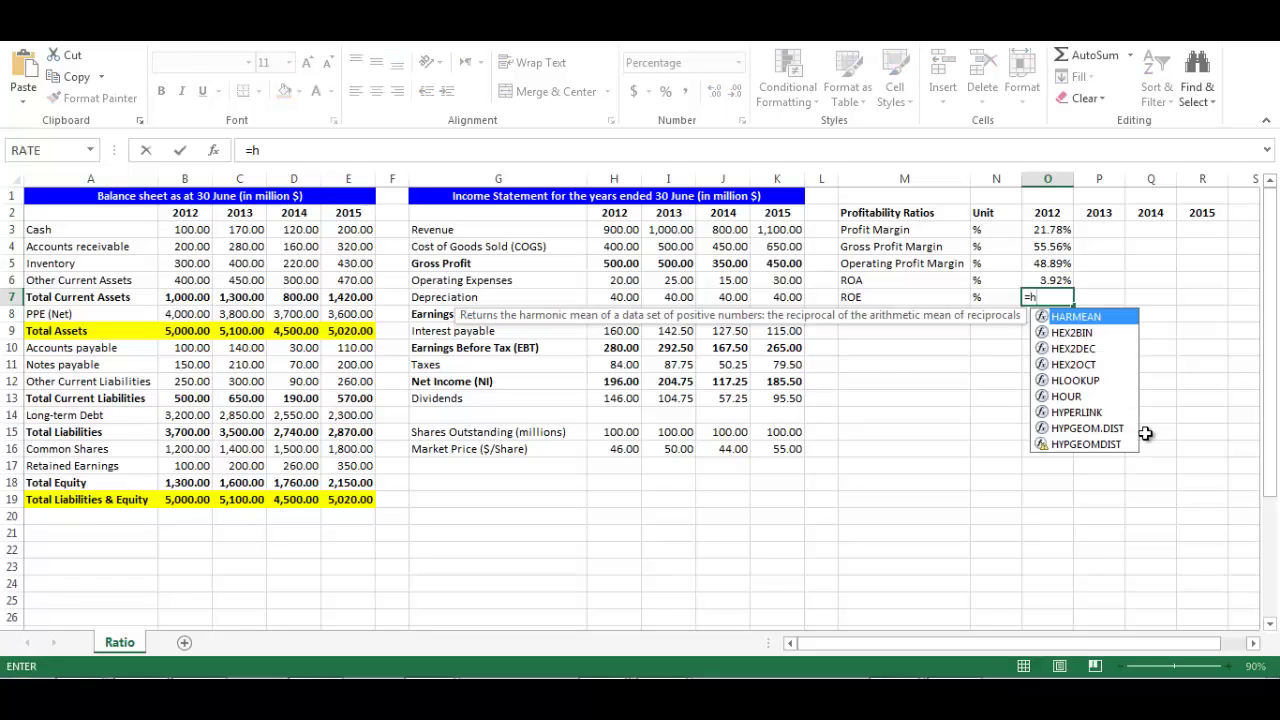
{"action": "type", "text": "12/"}
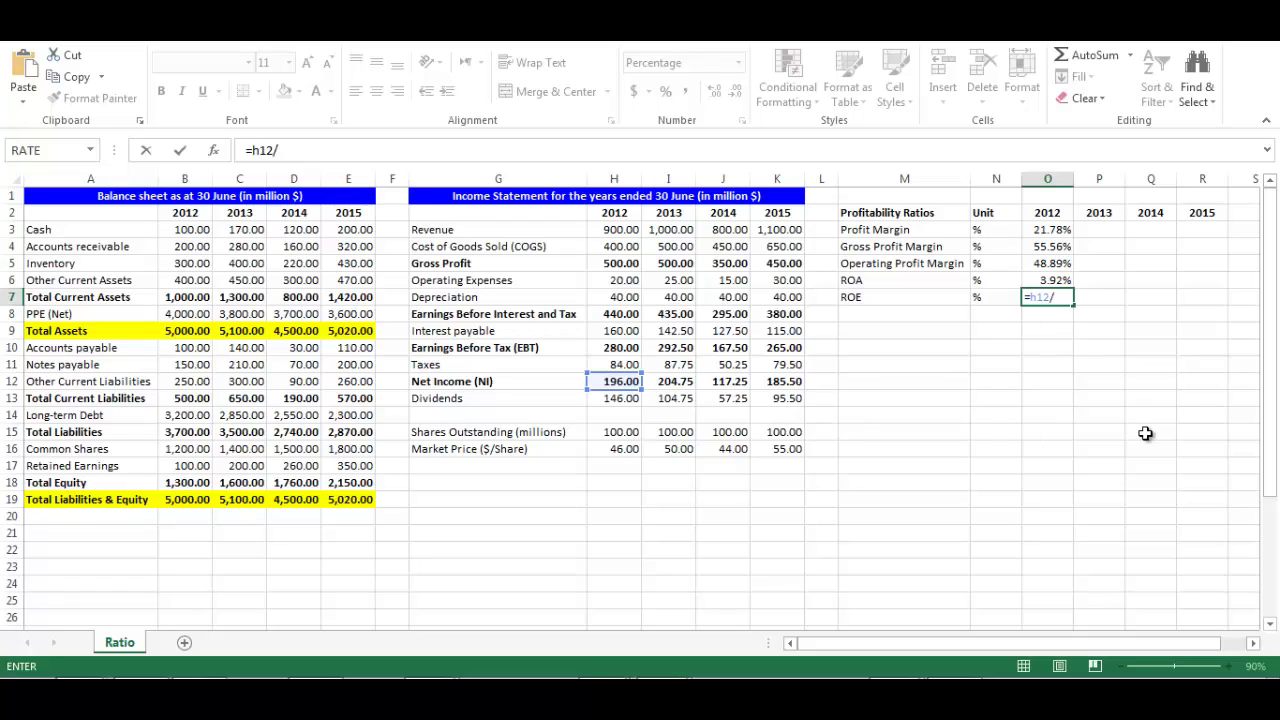
{"action": "type", "text": "b18"}
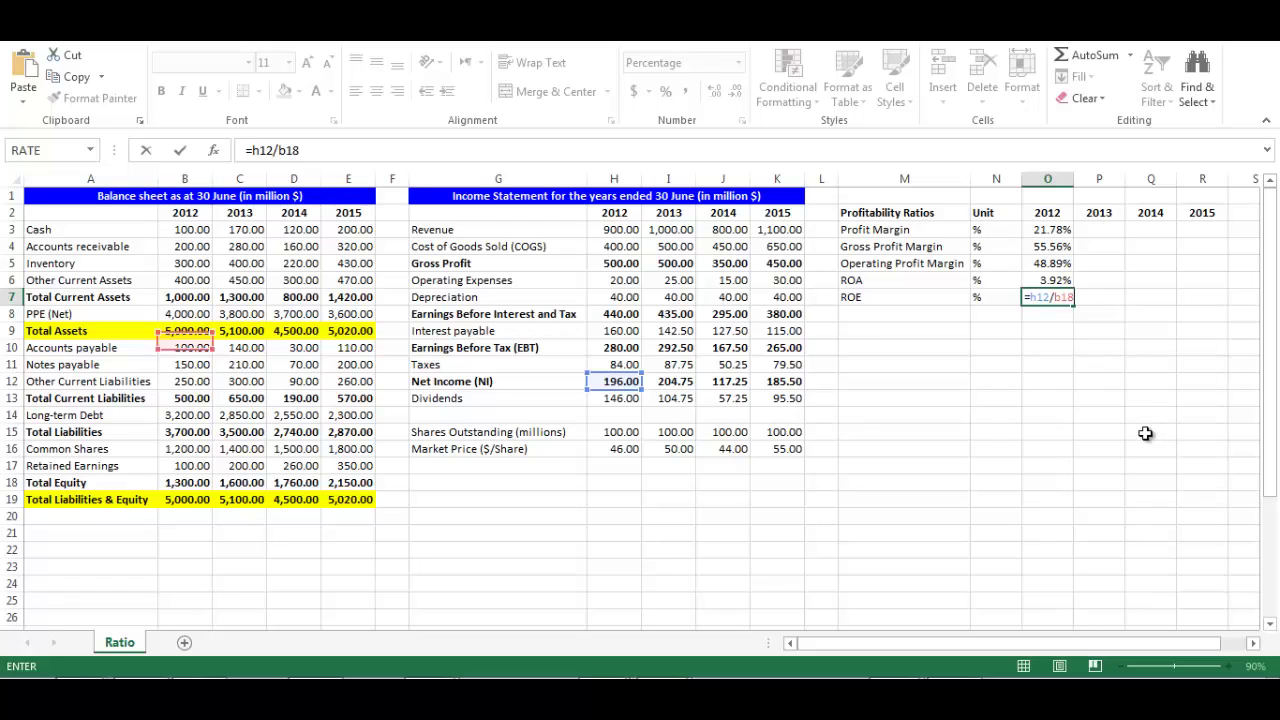
{"action": "key", "text": "Return"}
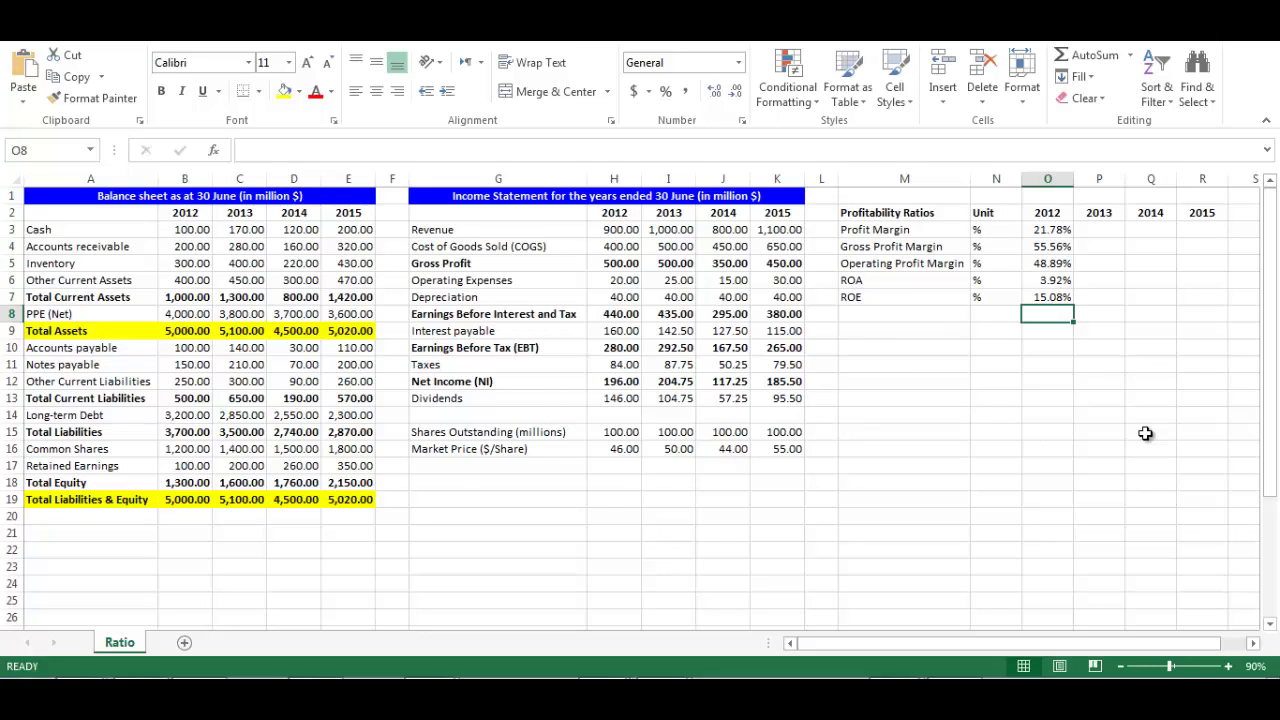
{"action": "key", "text": "Up"}
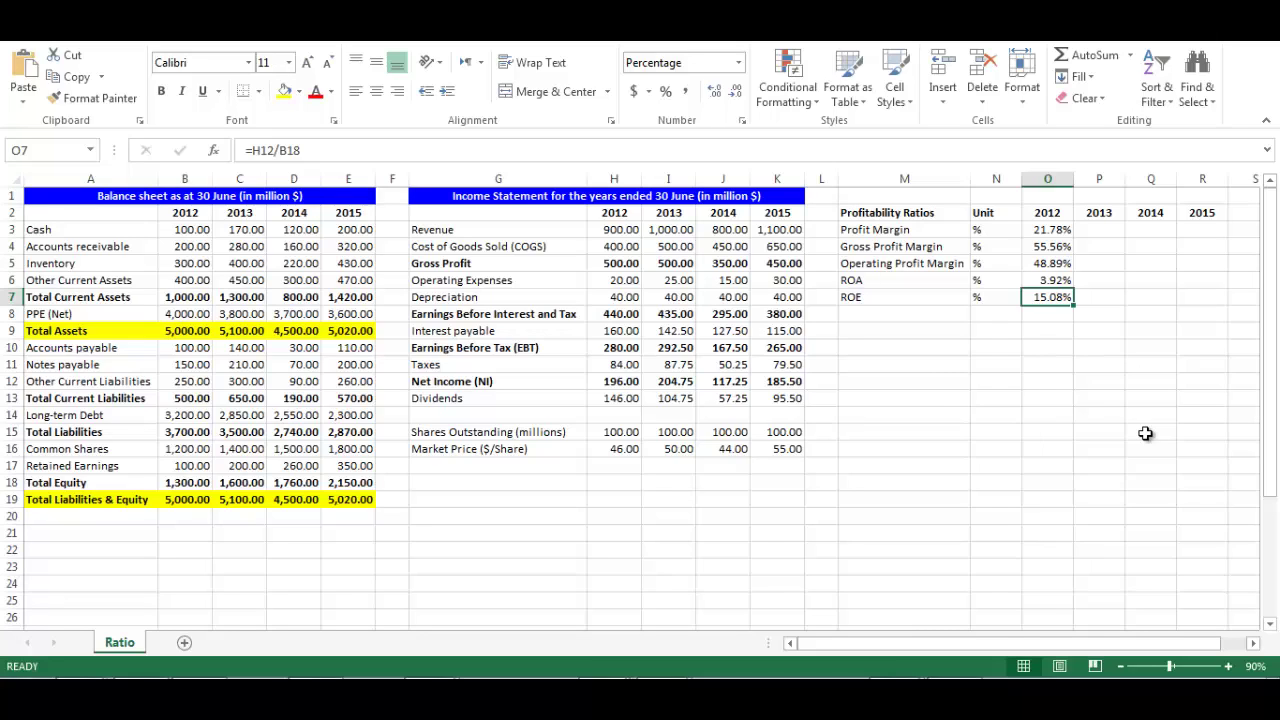
- Copy the five 2012 ratio formulas in O3:O7 across to columns P–R for 2013–2015
{"action": "key", "text": "shift+Up"}
{"action": "key", "text": "shift+Up"}
{"action": "key", "text": "shift+Up"}
{"action": "key", "text": "shift+Up"}
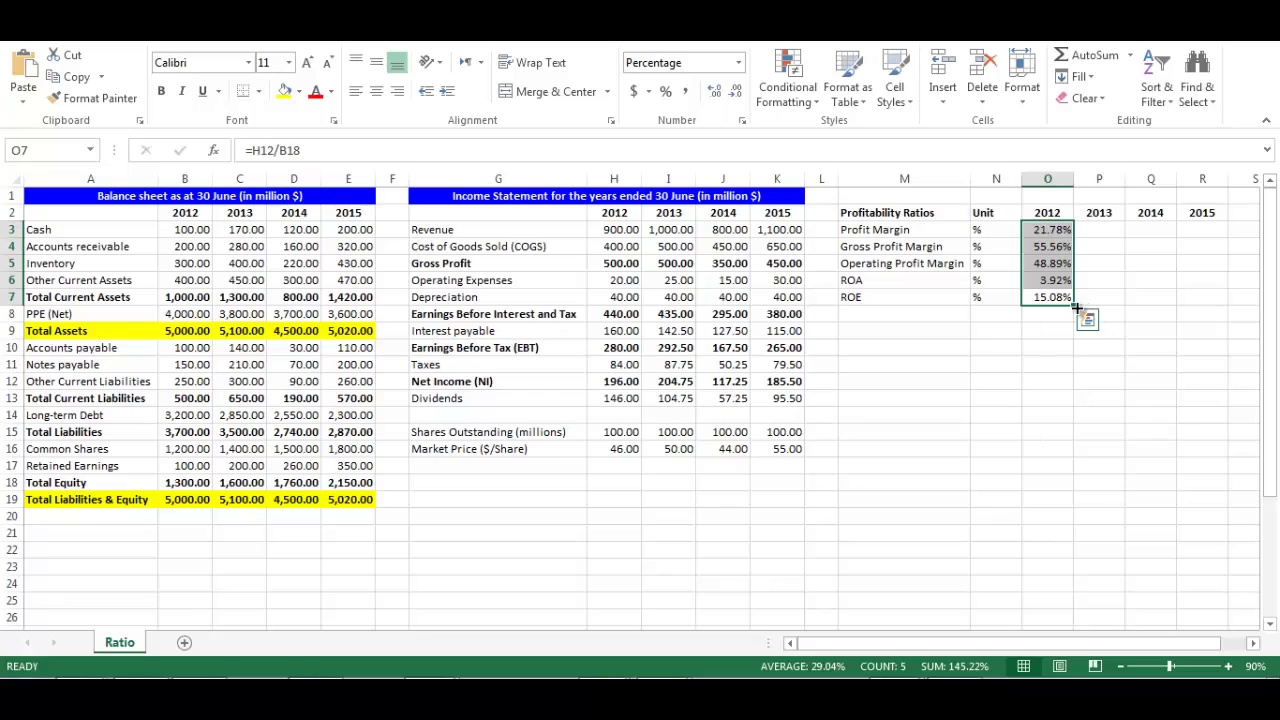
{"action": "left_click_drag", "start_coordinate": [1073, 302], "coordinate": [1220, 298]}
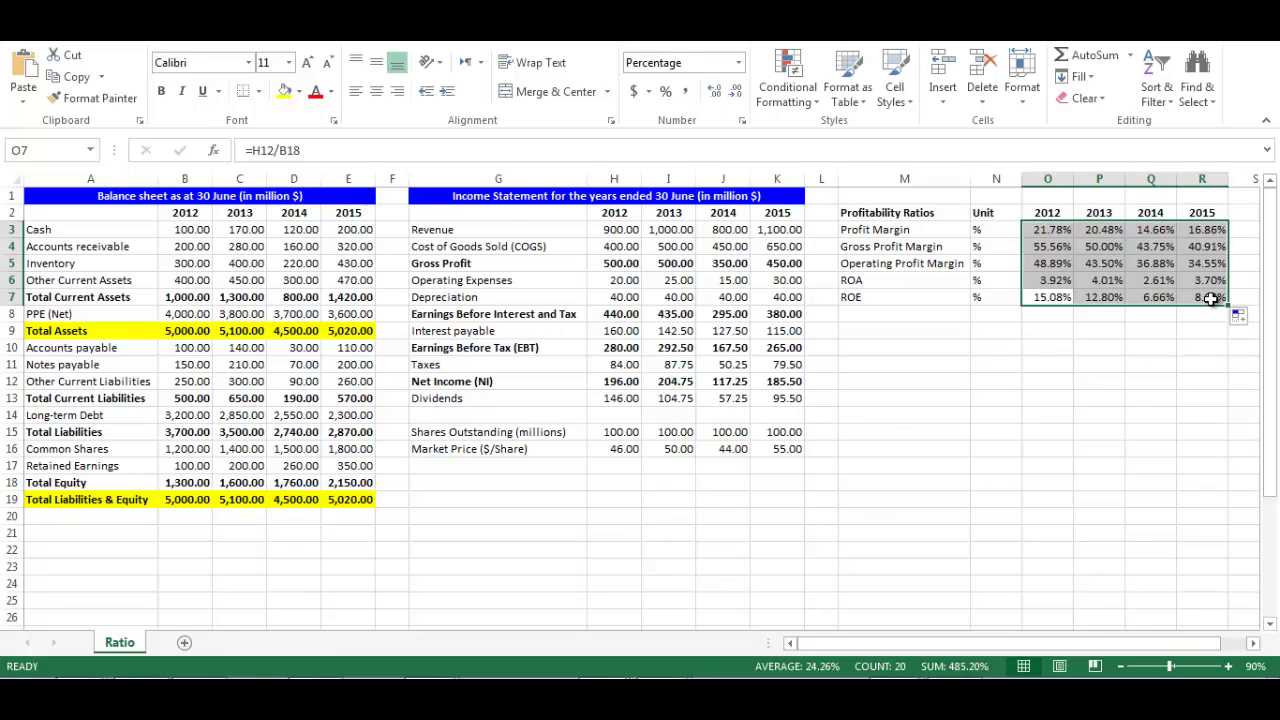
{"action": "left_click", "coordinate": [1149, 381]}
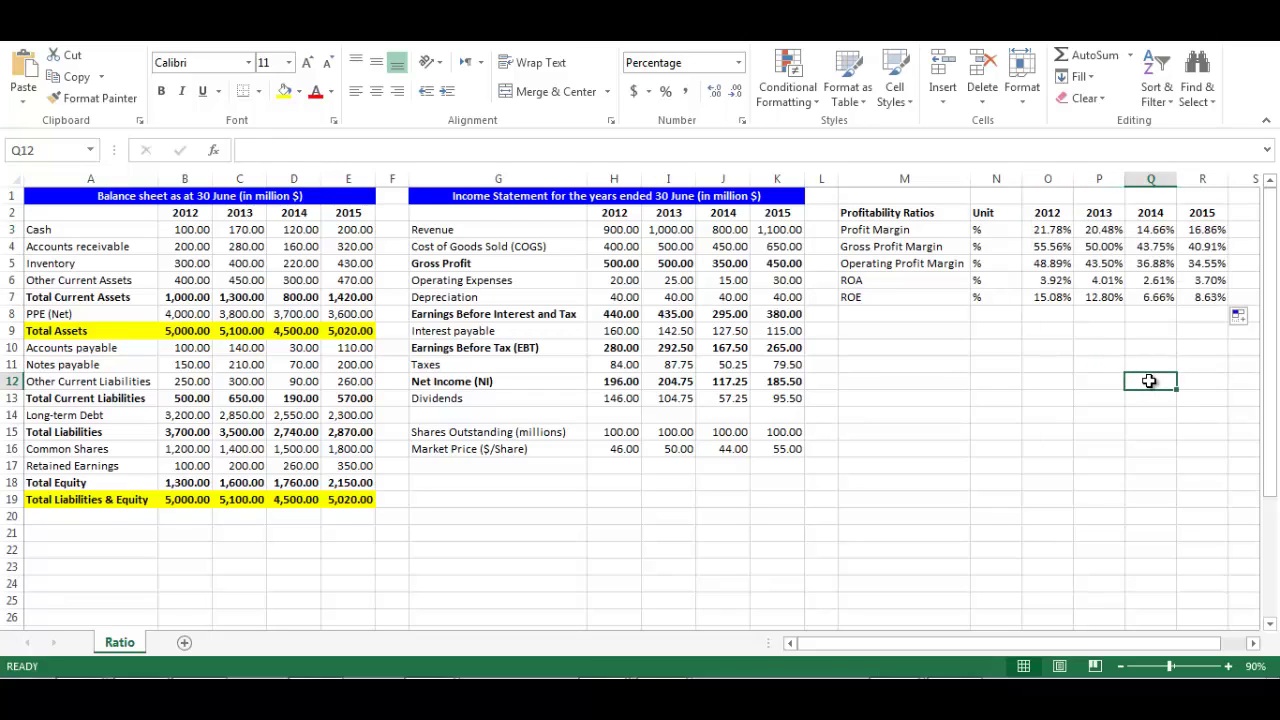